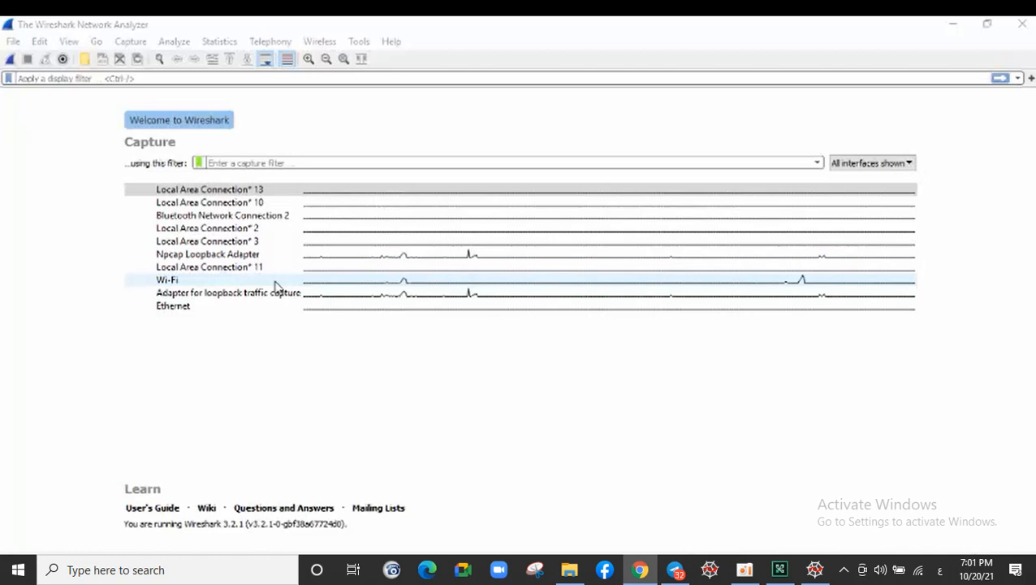
# - Run a live packet capture on the Wi-Fi interface and stop it after some traffic is recorded
pyautogui.click(275, 283)
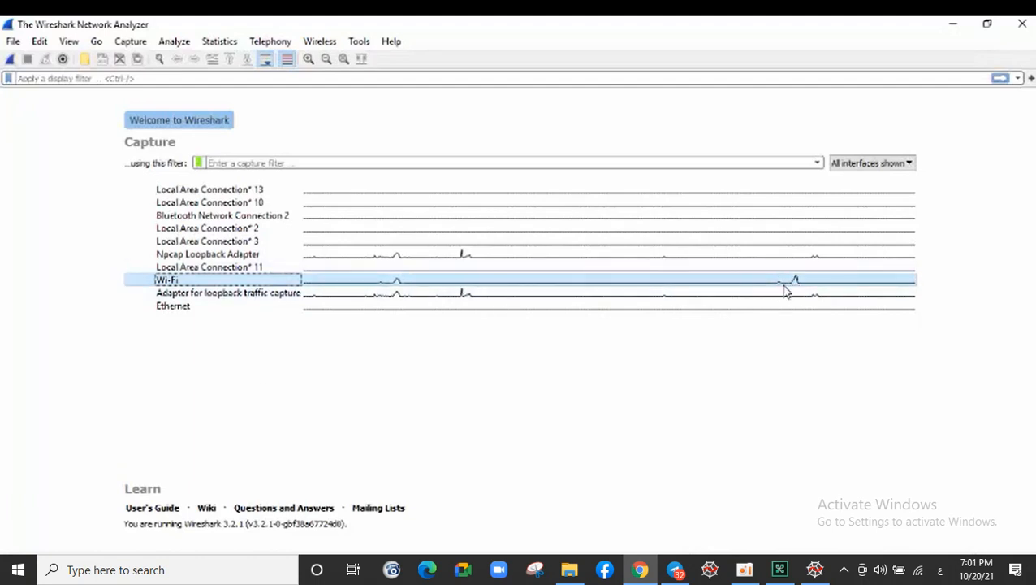
pyautogui.moveTo(792, 289)
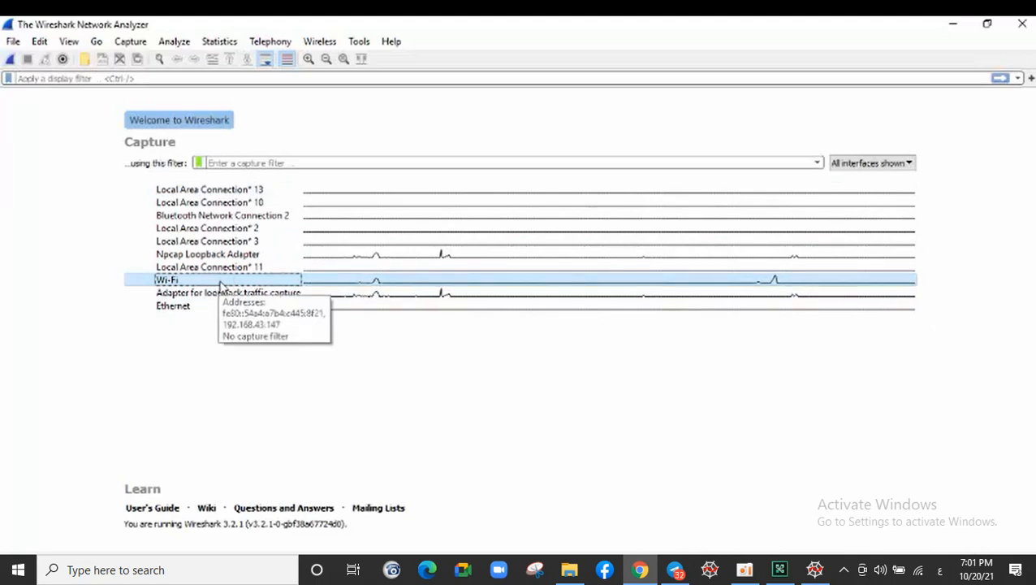
pyautogui.doubleClick(273, 284)
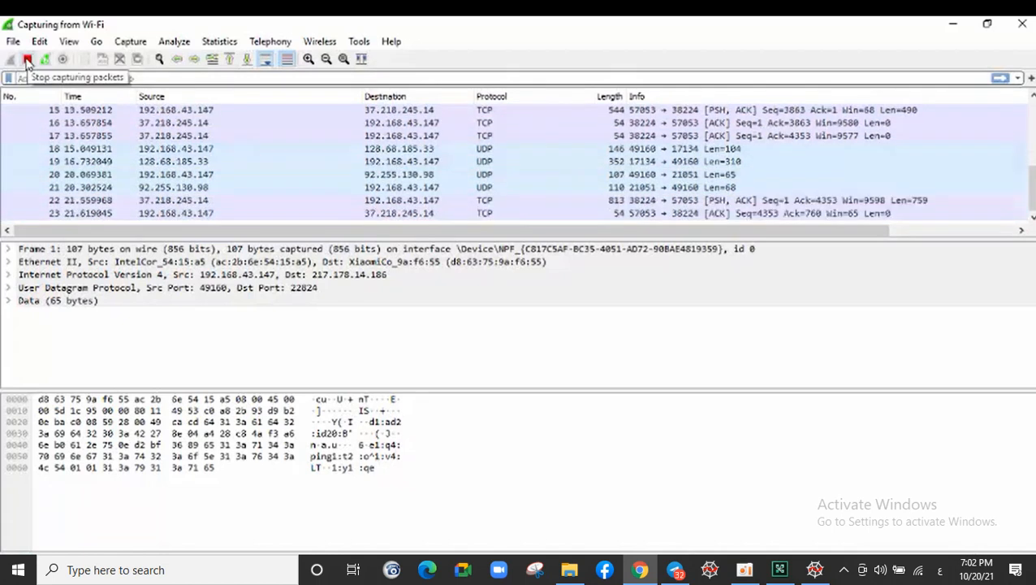
pyautogui.click(26, 61)
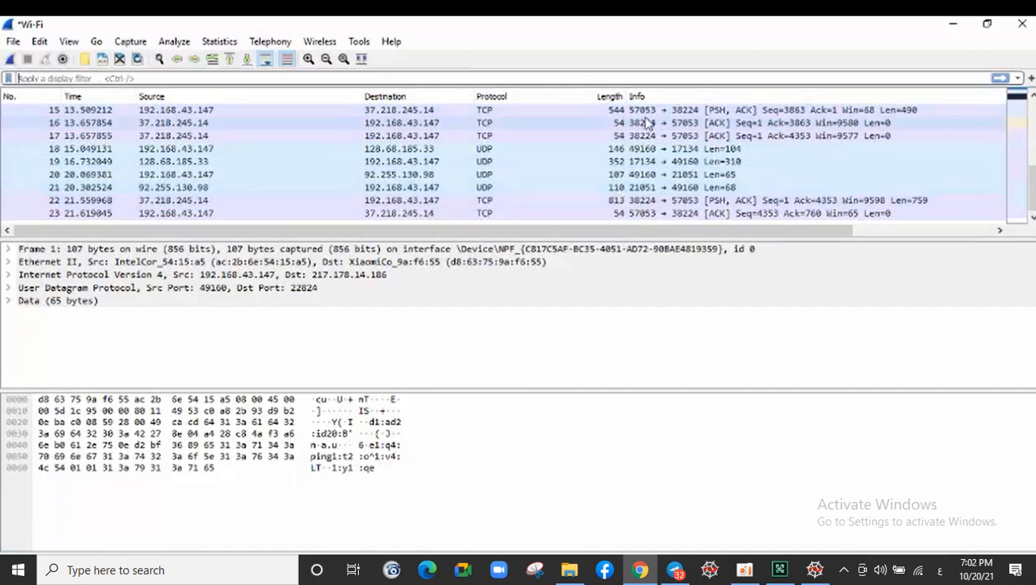
# - Select packet 17 and the last captured packet, and look over all columns of the packet list
pyautogui.click(719, 138)
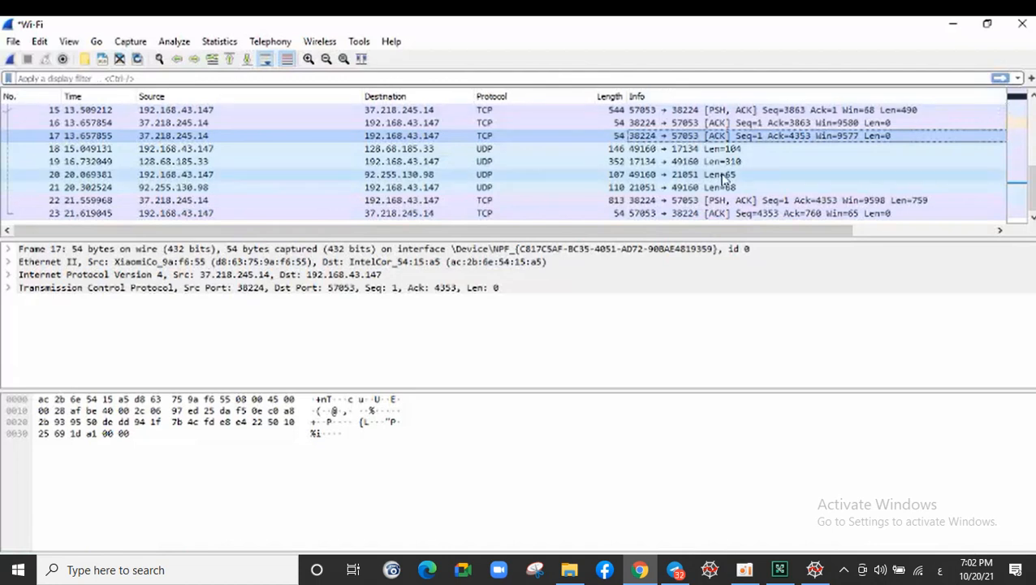
pyautogui.press('End')
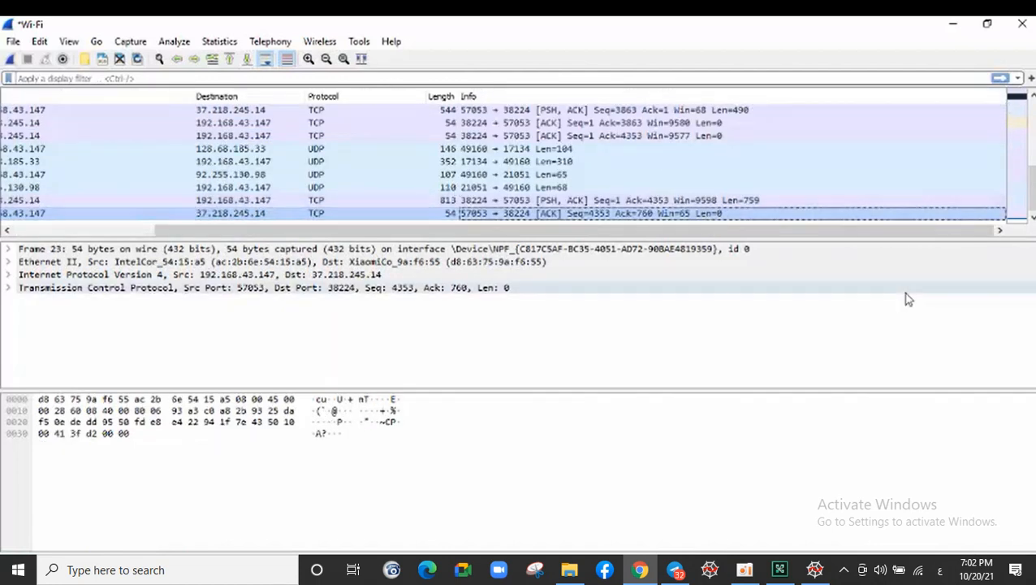
pyautogui.scroll(1, 1033, 191)
pyautogui.moveTo(1035, 192); pyautogui.dragTo(1025, 210)
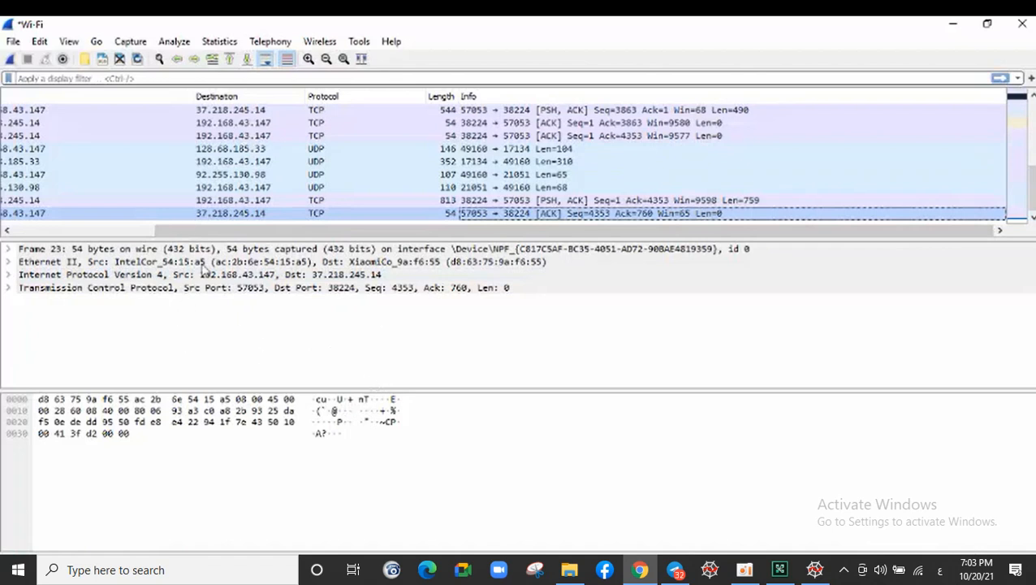
pyautogui.moveTo(186, 229); pyautogui.dragTo(50, 230)
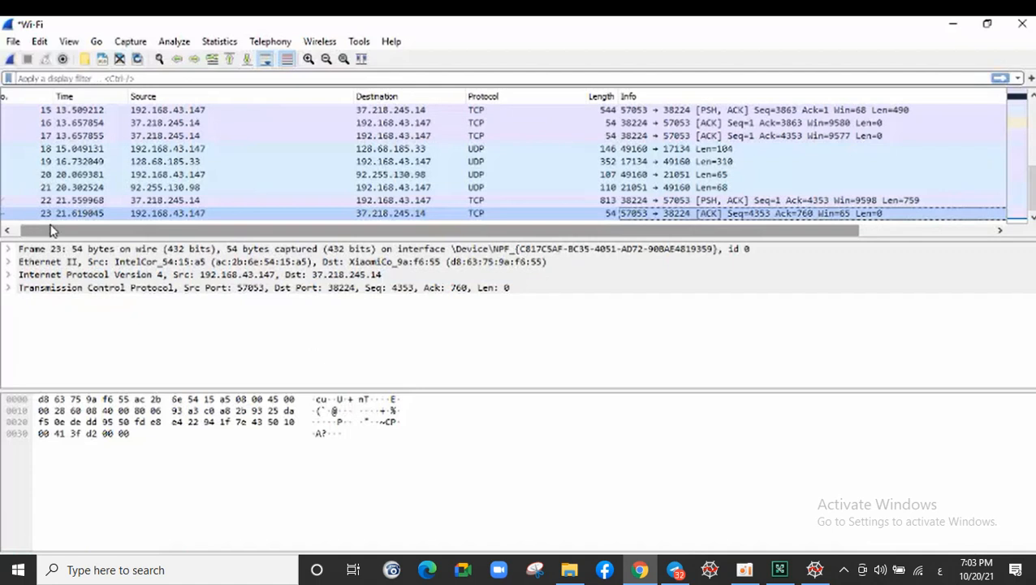
pyautogui.moveTo(50, 230); pyautogui.dragTo(40, 231)
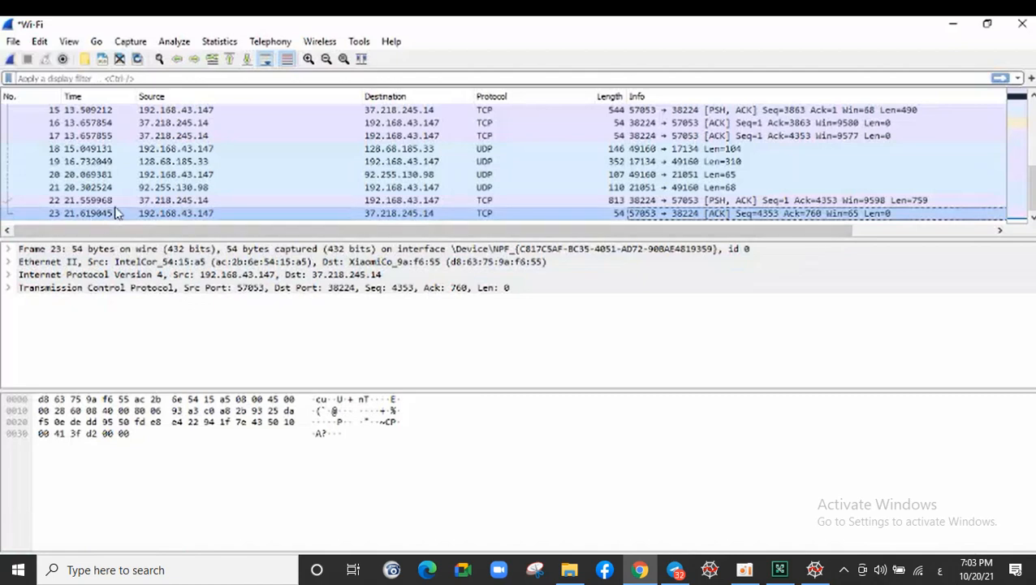
# - View packet 23 in its own window, and close that window
pyautogui.click(323, 216)
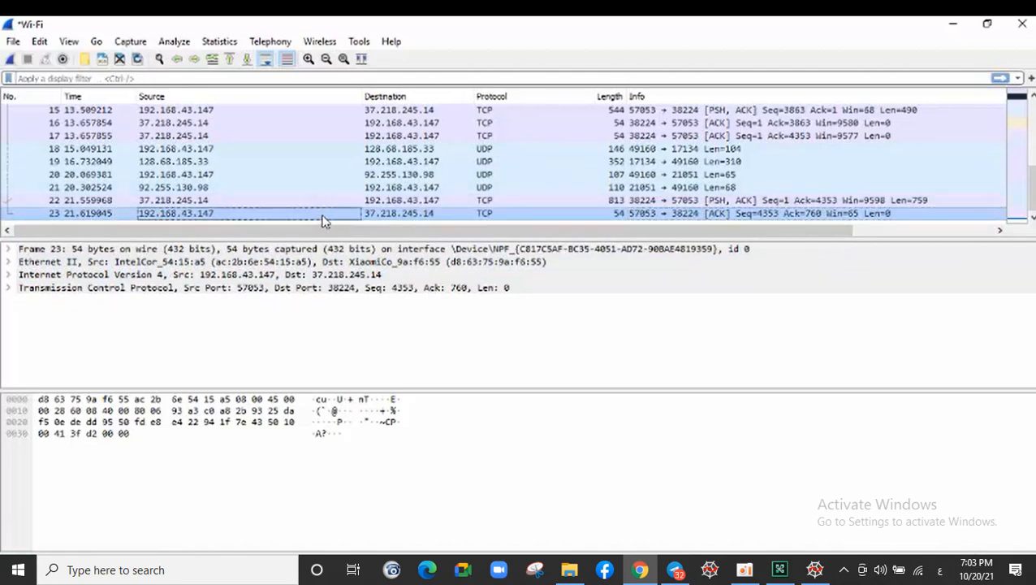
pyautogui.doubleClick(323, 216)
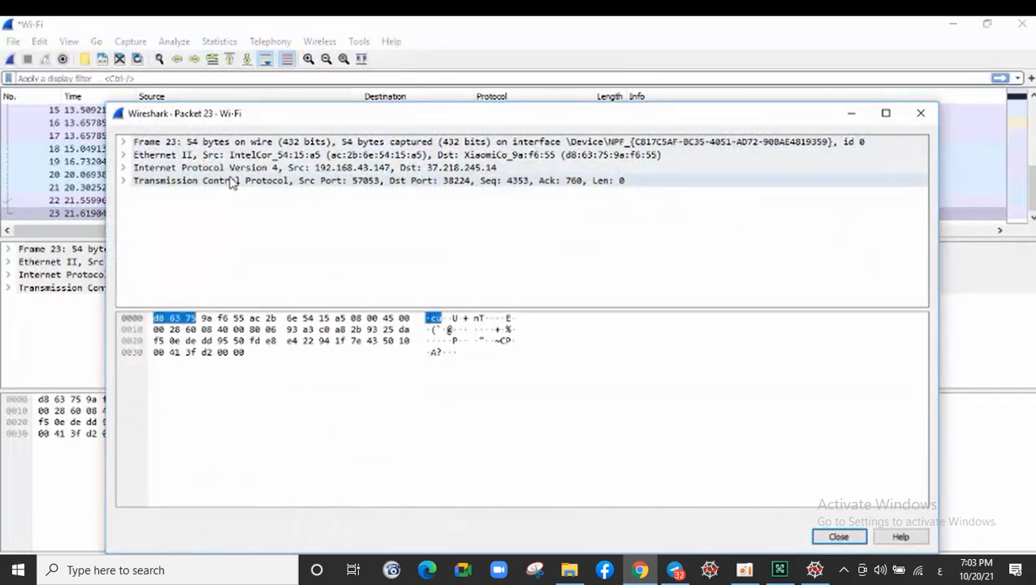
pyautogui.click(921, 113)
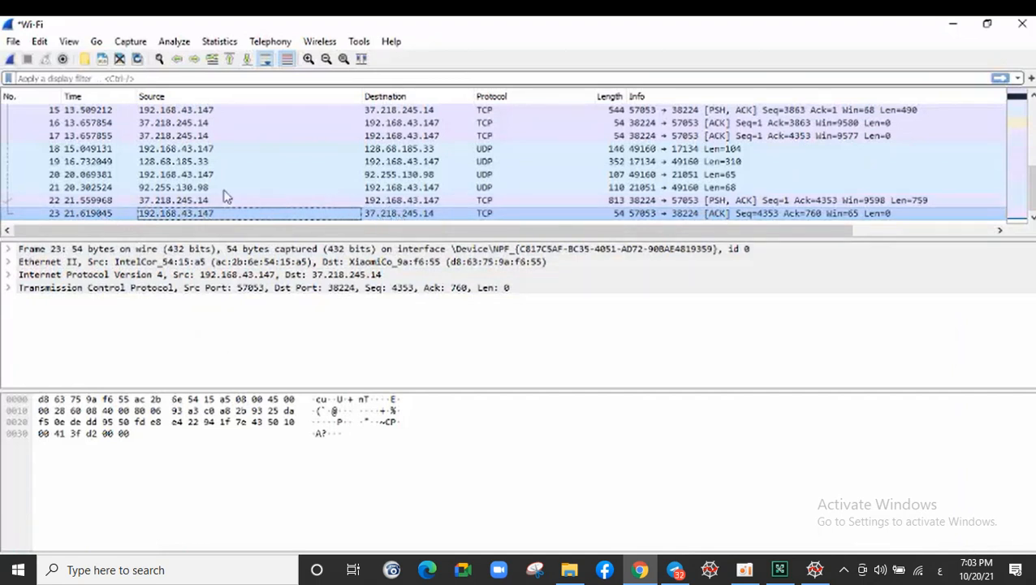
# - Look through packet 23's Frame details, collapse them, and expand its Ethernet II header to view the MAC addresses and type
pyautogui.click(8, 250)
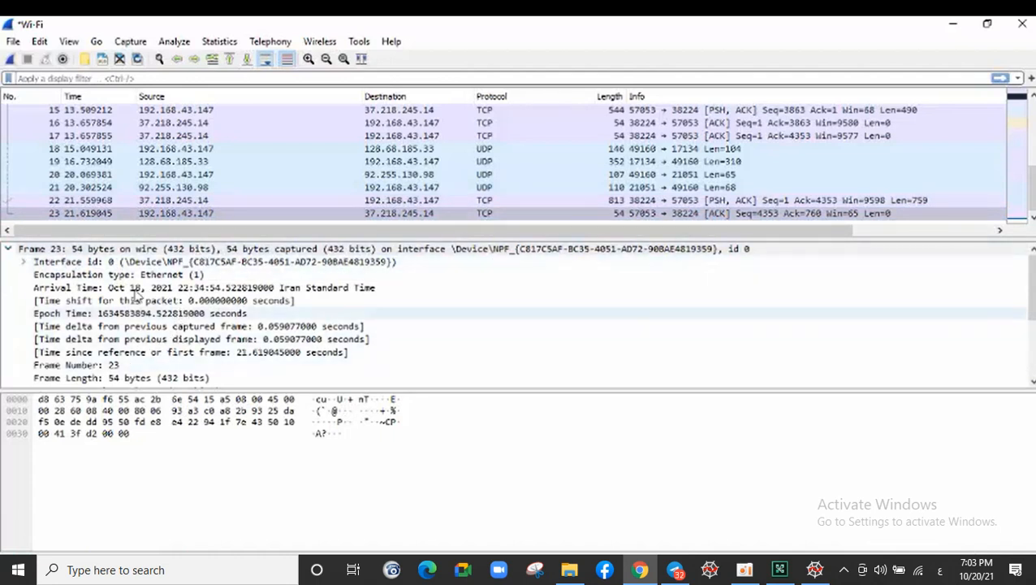
pyautogui.click(8, 249)
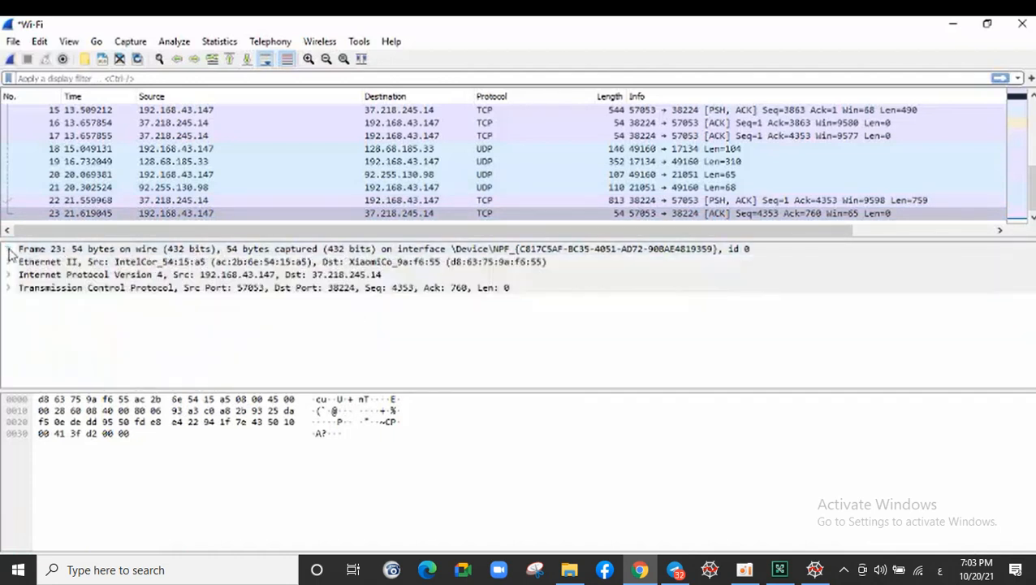
pyautogui.click(8, 262)
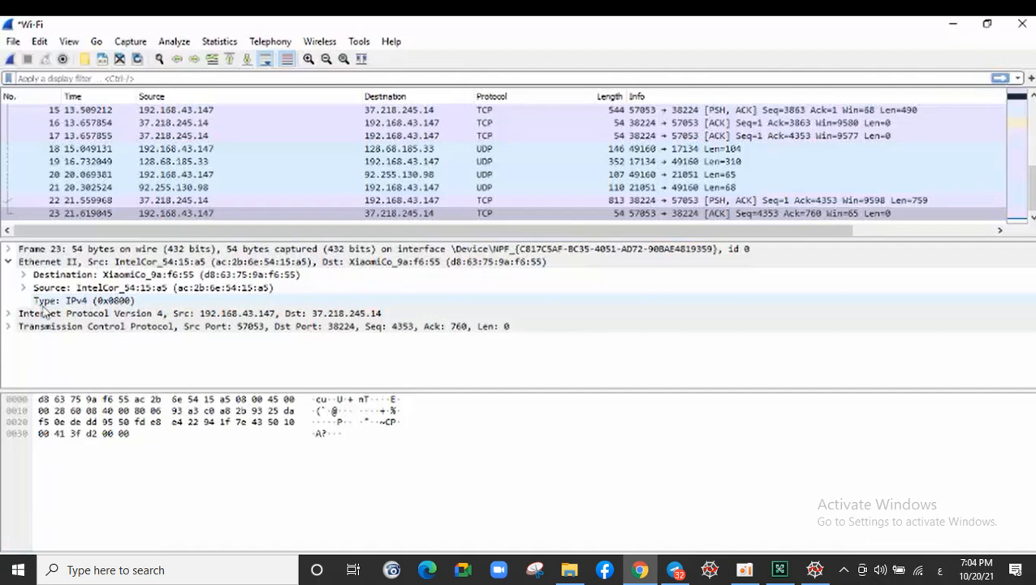
# - Expand the Internet Protocol Version 4 header and examine its header length, services, total length, identification and flags fields with their bytes
pyautogui.click(10, 314)
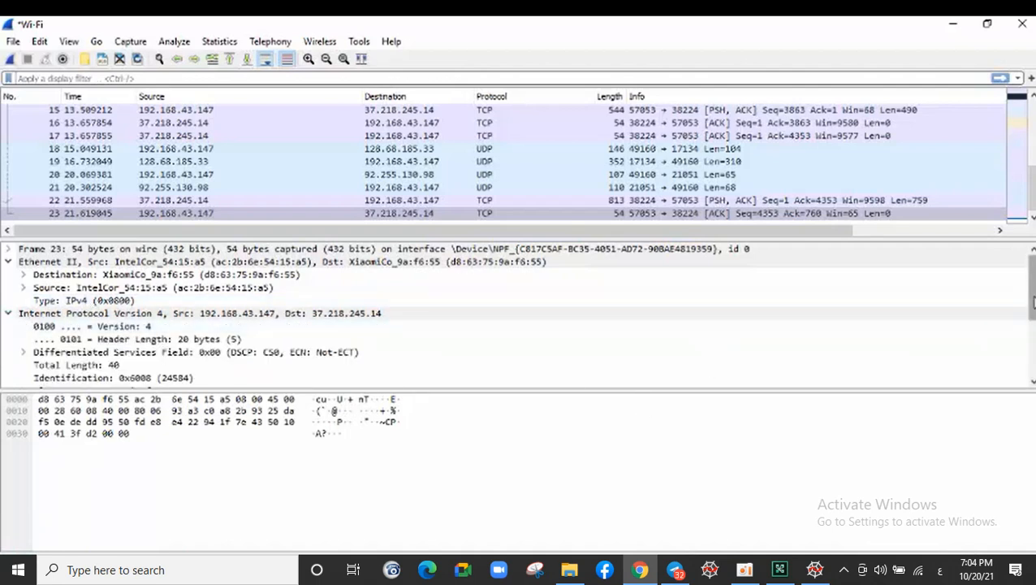
pyautogui.scroll(-2, 1030, 309)
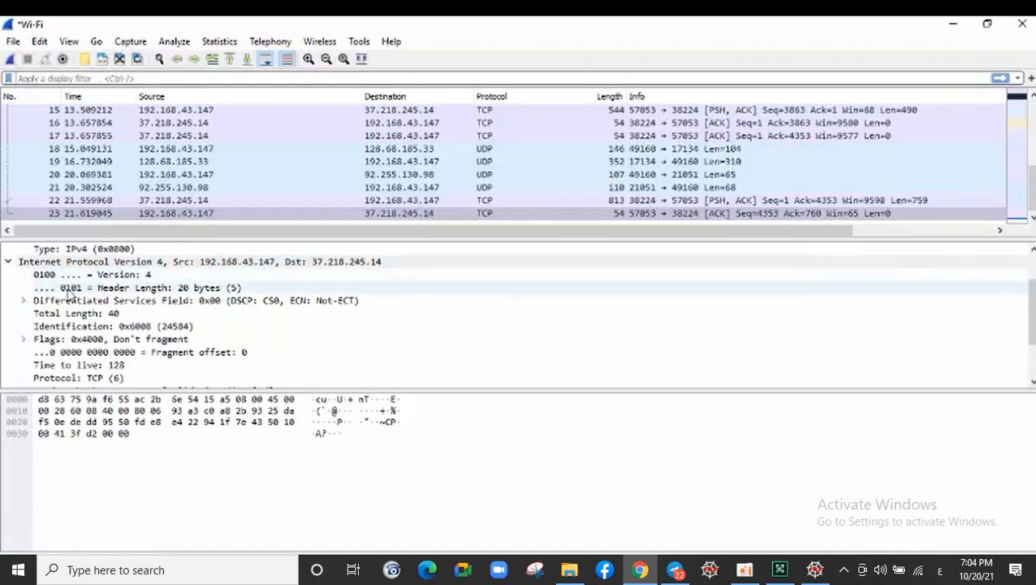
pyautogui.click(180, 290)
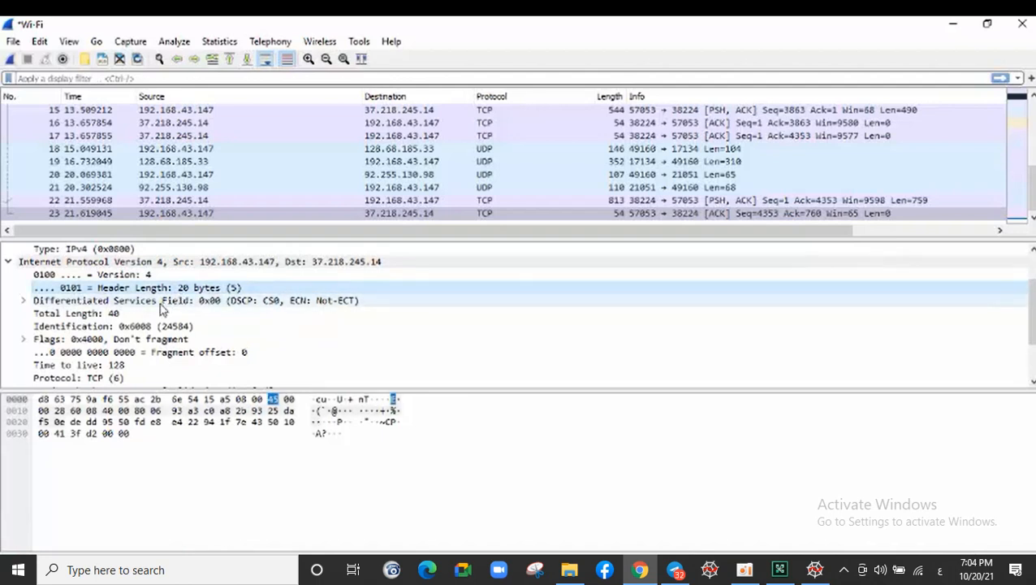
pyautogui.click(160, 303)
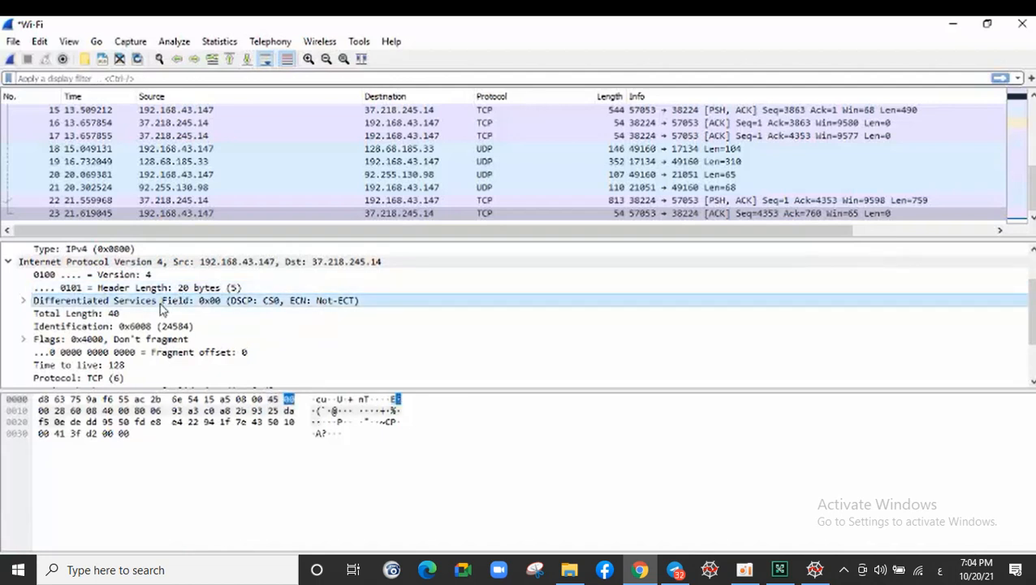
pyautogui.click(103, 316)
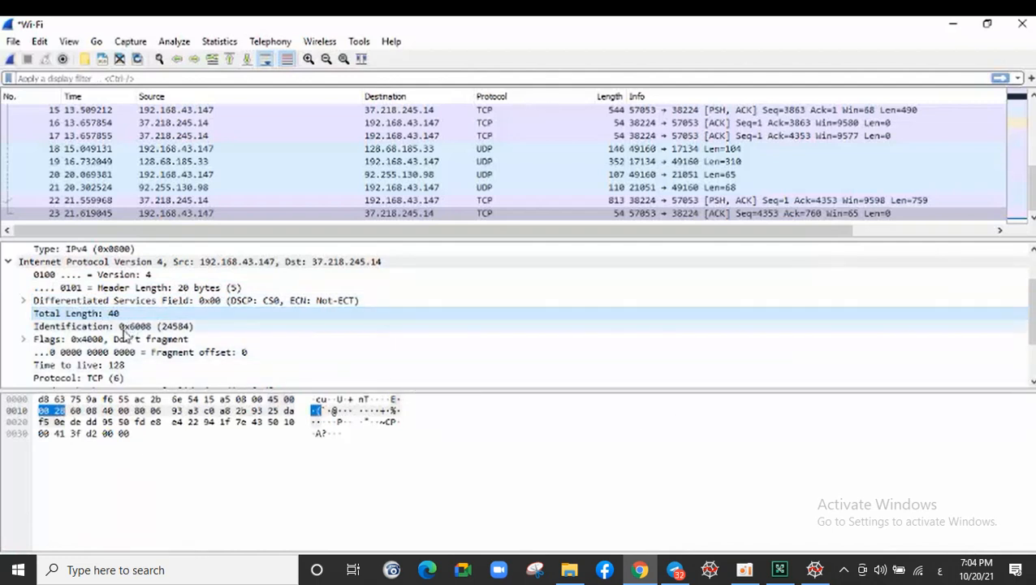
pyautogui.click(122, 329)
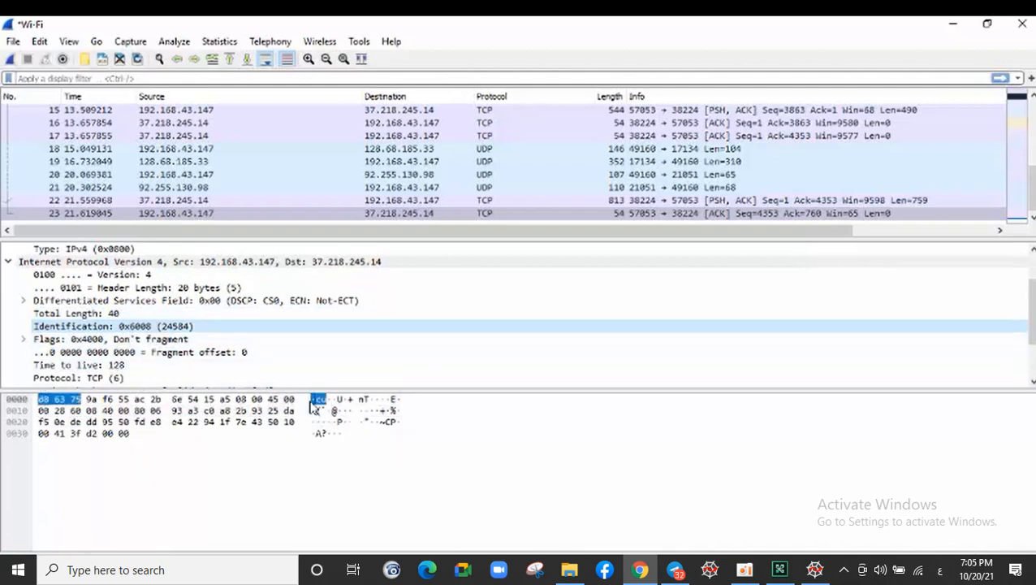
pyautogui.click(113, 340)
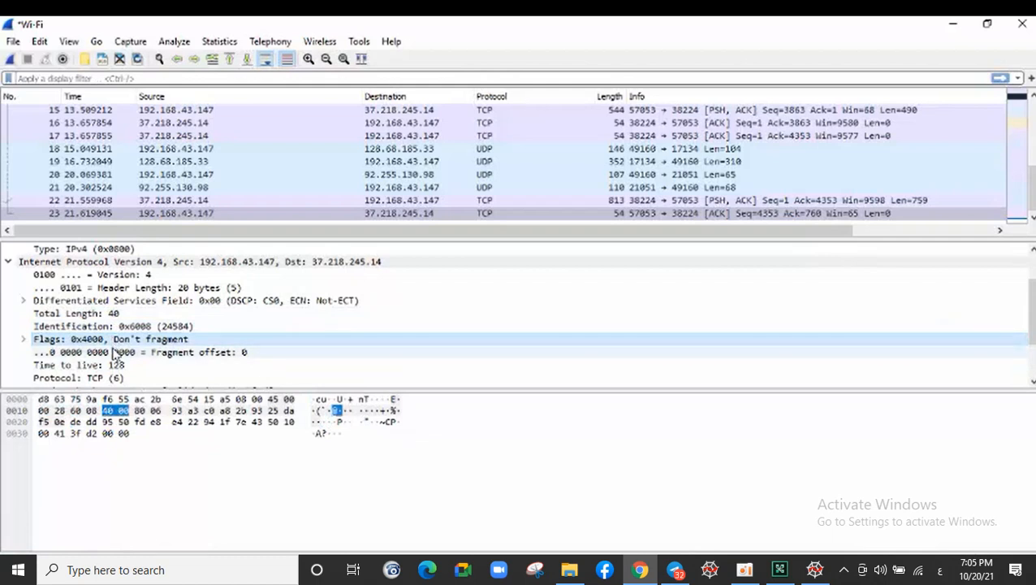
pyautogui.click(111, 326)
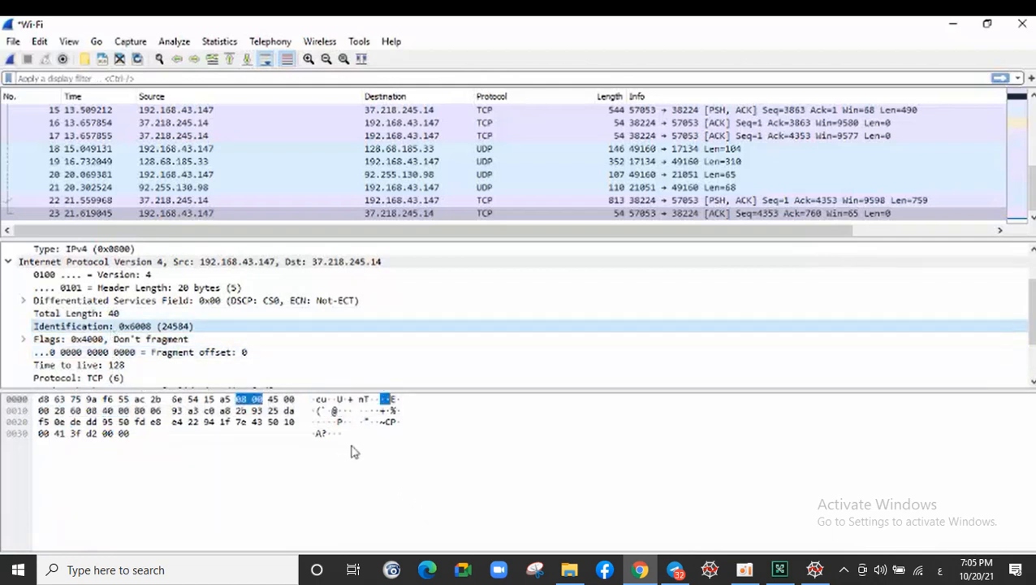
pyautogui.click(315, 411)
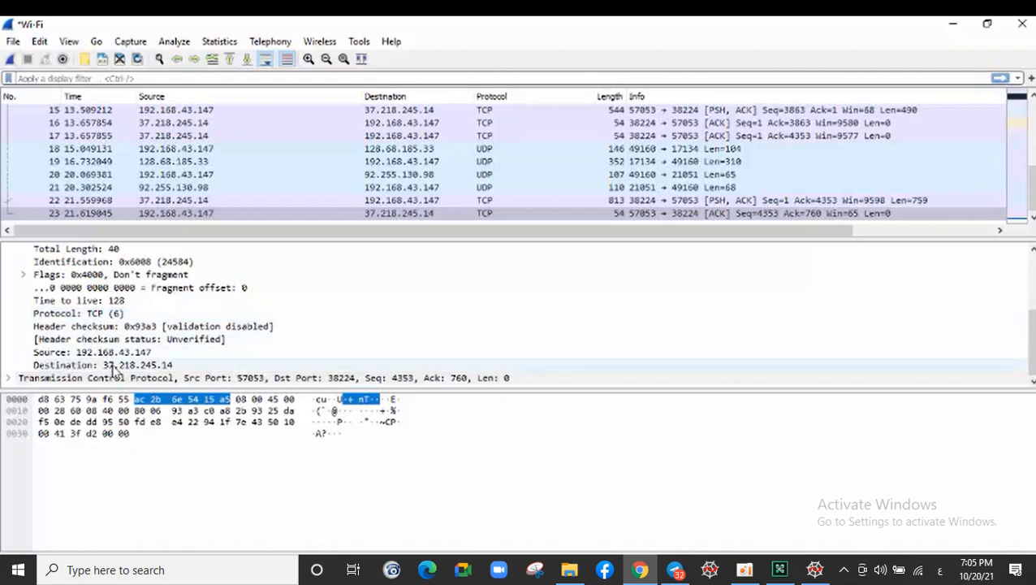
# - Expand the Transmission Control Protocol header and examine its ports, stream index, sequence and acknowledgment numbers, and window size value
pyautogui.click(8, 379)
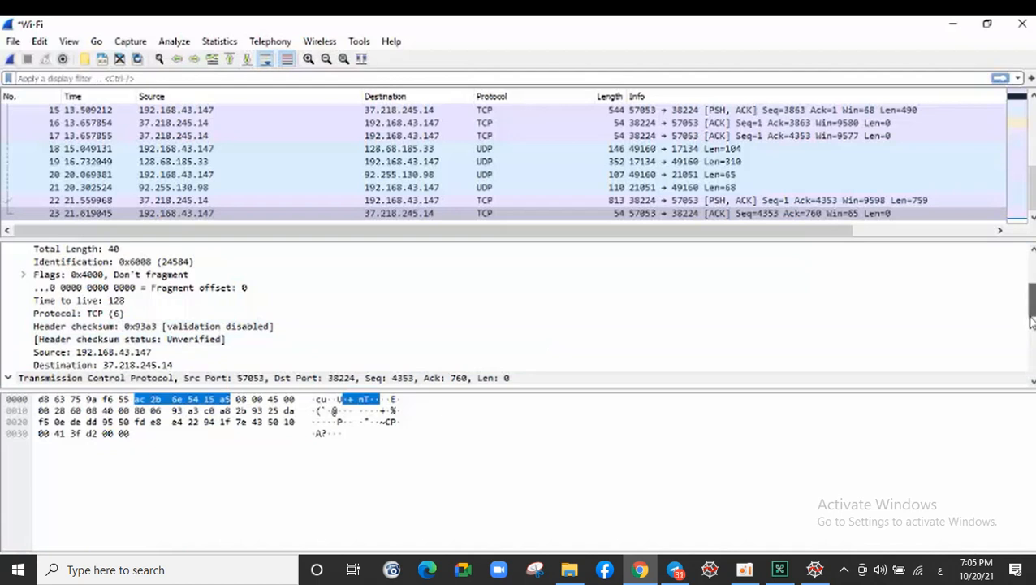
pyautogui.moveTo(1030, 318); pyautogui.dragTo(1031, 345)
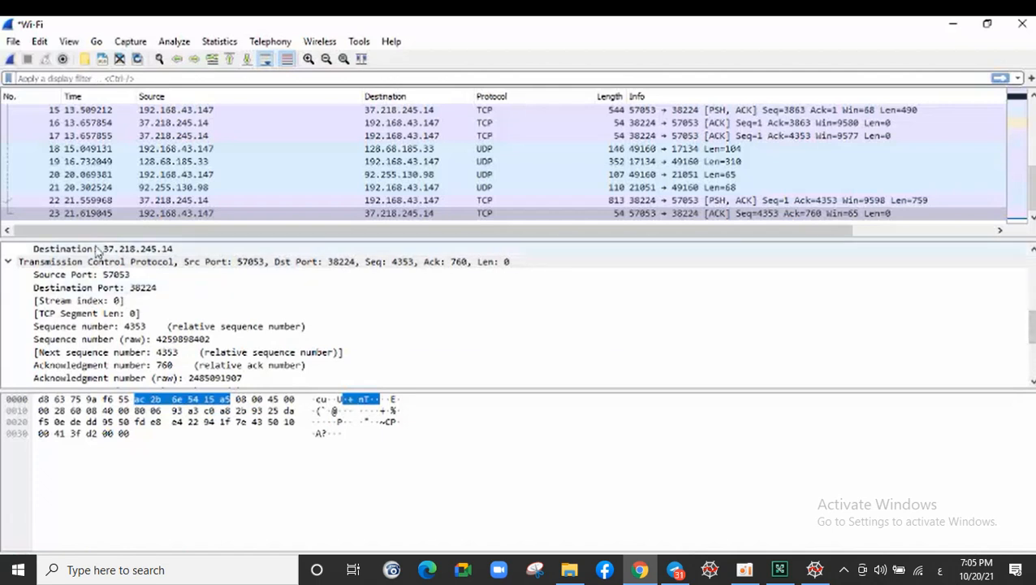
pyautogui.click(75, 276)
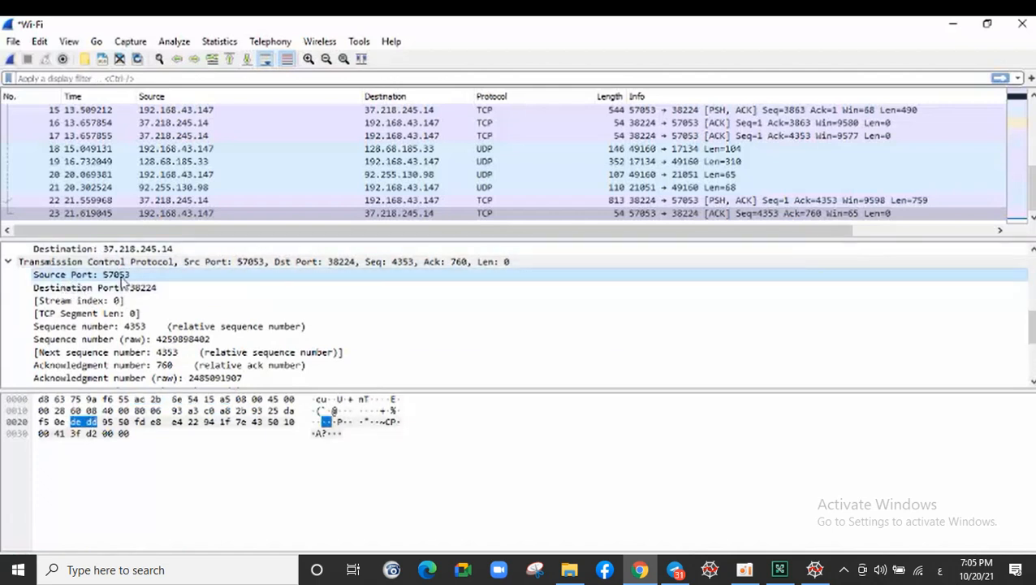
pyautogui.click(101, 289)
pyautogui.click(100, 301)
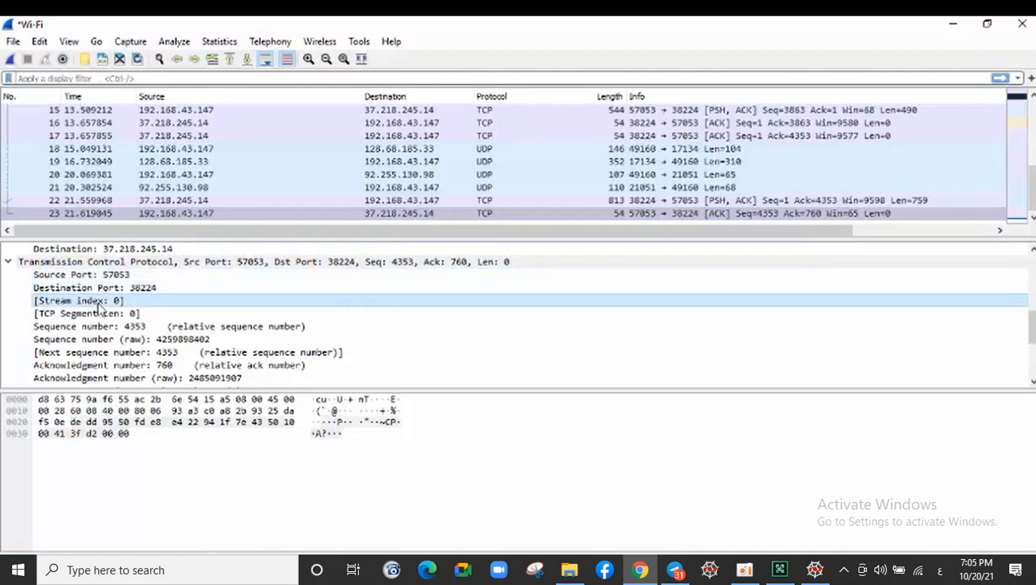
pyautogui.click(97, 326)
pyautogui.click(99, 352)
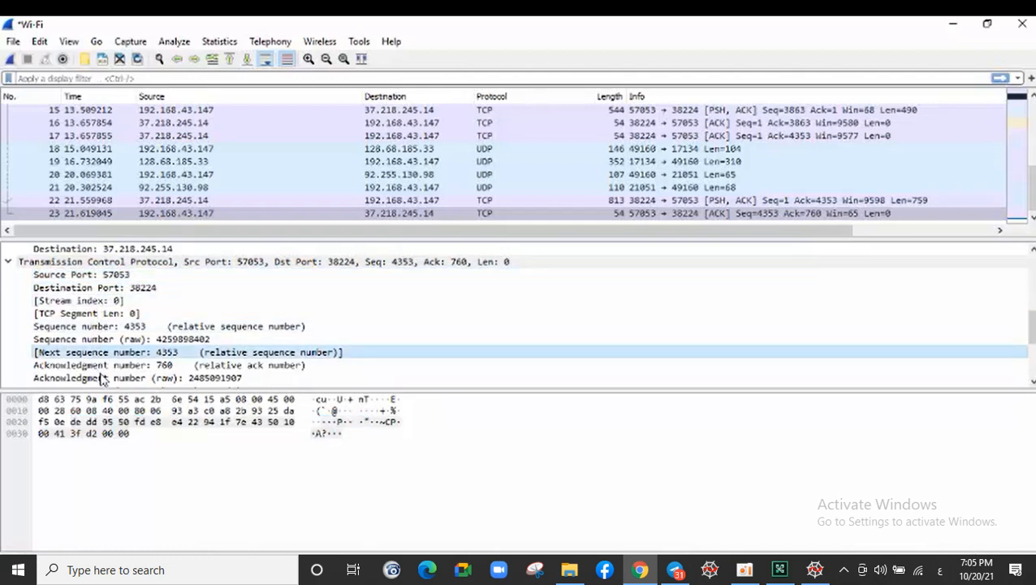
pyautogui.click(102, 378)
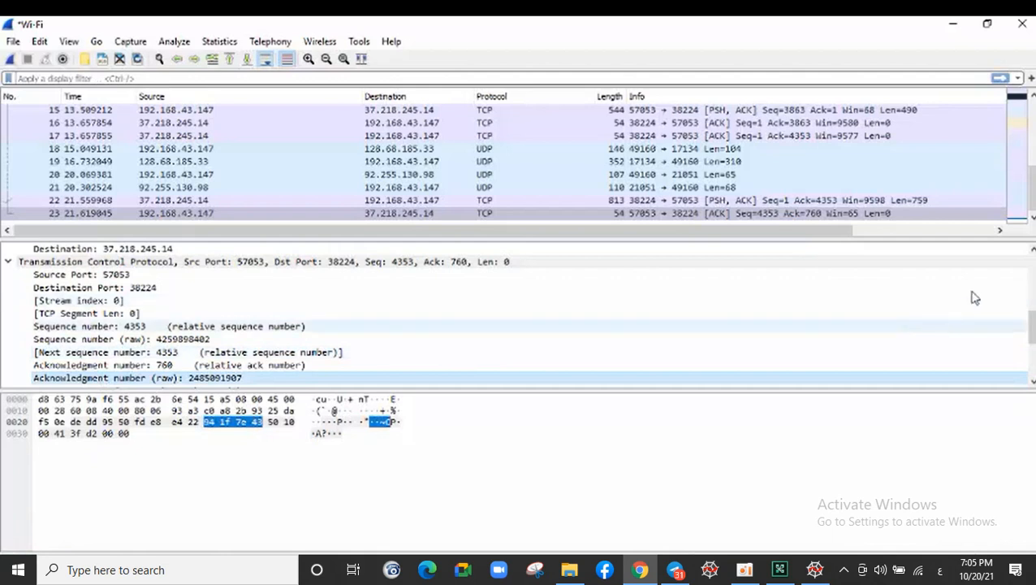
pyautogui.moveTo(1032, 326); pyautogui.dragTo(1033, 355)
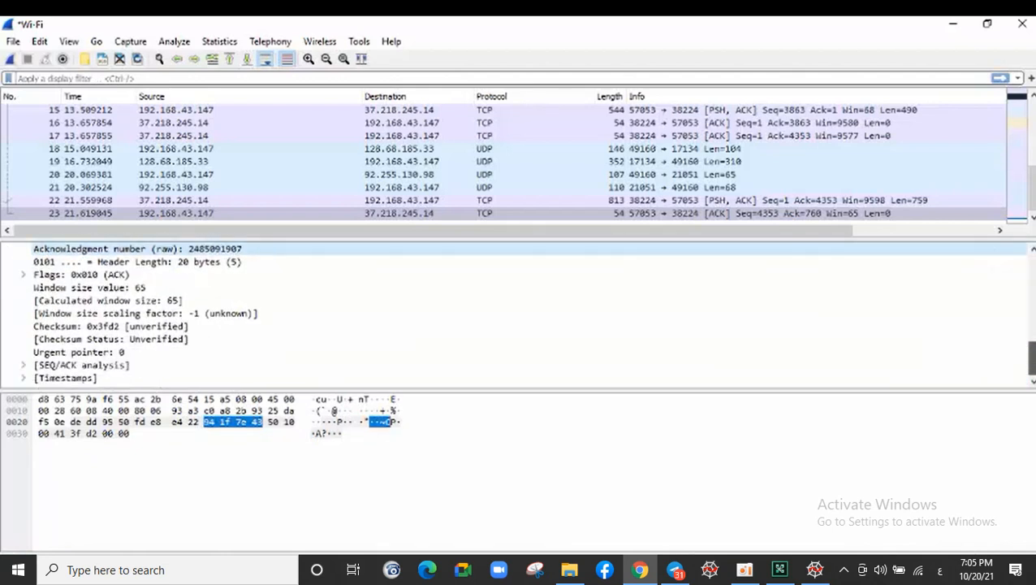
pyautogui.click(117, 290)
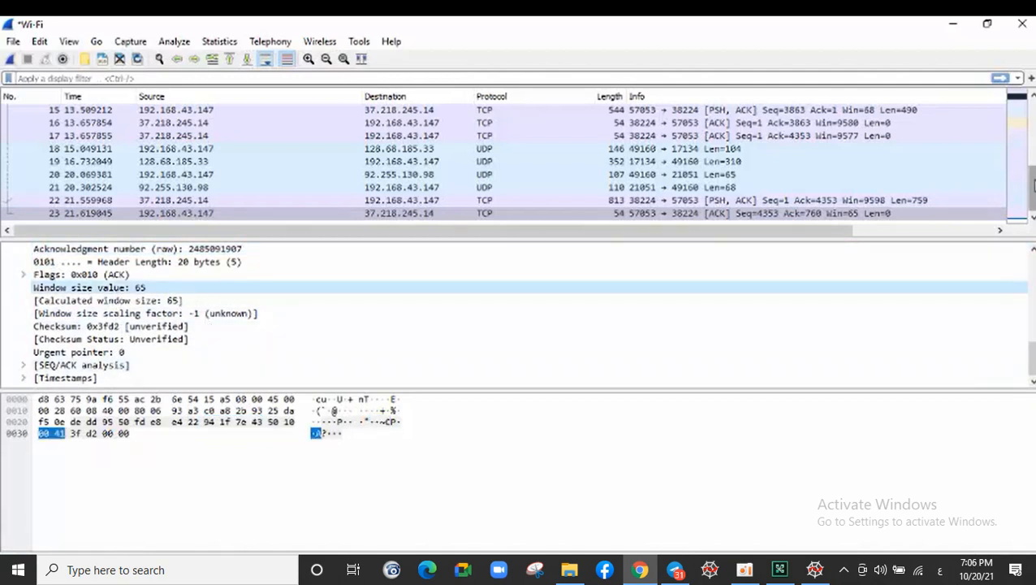
# - Inspect the ARP request in packet 7 and the ARP reply in packet 8
pyautogui.moveTo(1033, 186); pyautogui.dragTo(1032, 142)
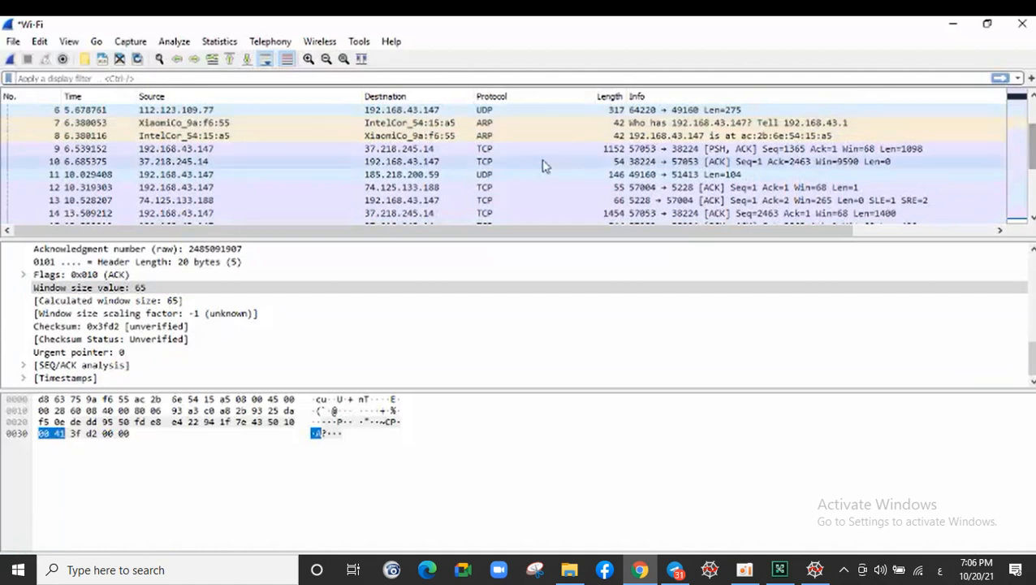
pyautogui.click(484, 123)
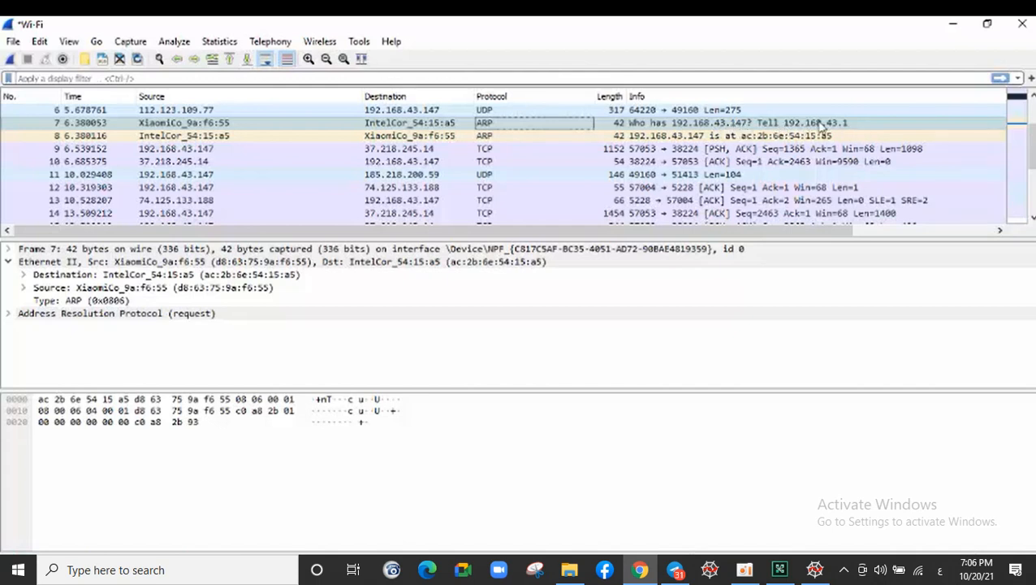
pyautogui.click(356, 136)
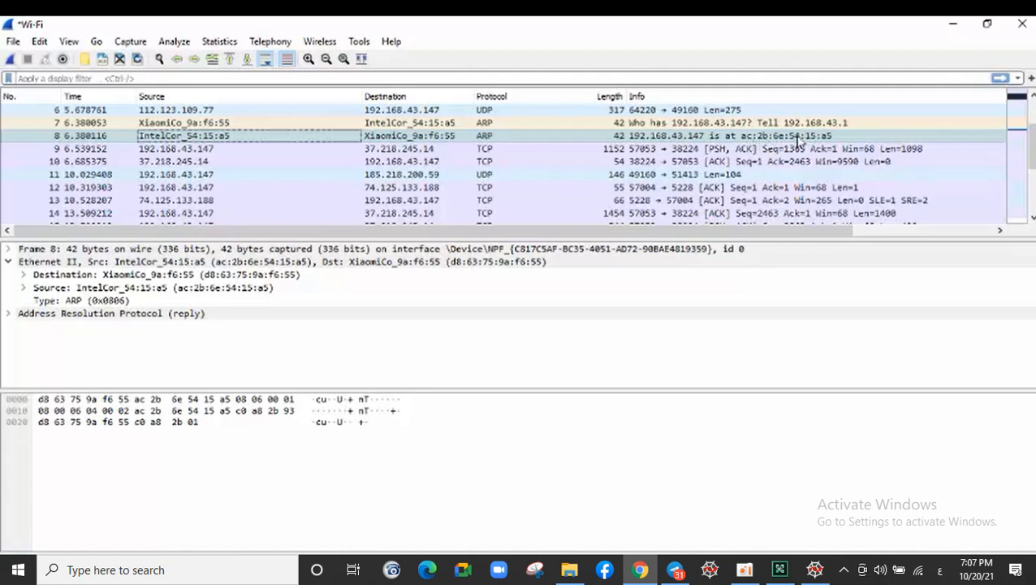
# - Compare ARP request packet 7 with reply packet 8 and highlight the bytes of the reply's Address Resolution Protocol header
pyautogui.click(493, 126)
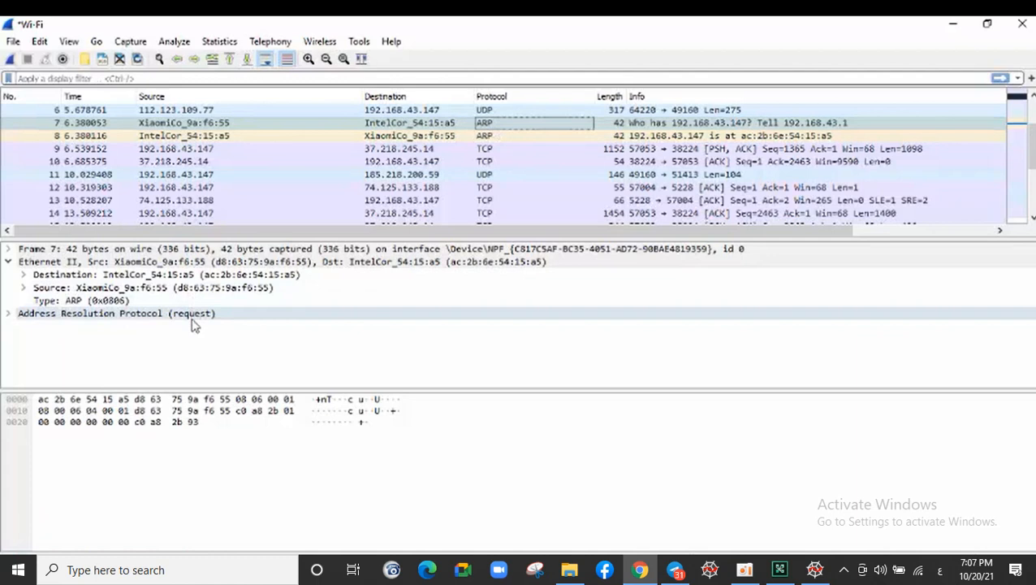
pyautogui.click(495, 135)
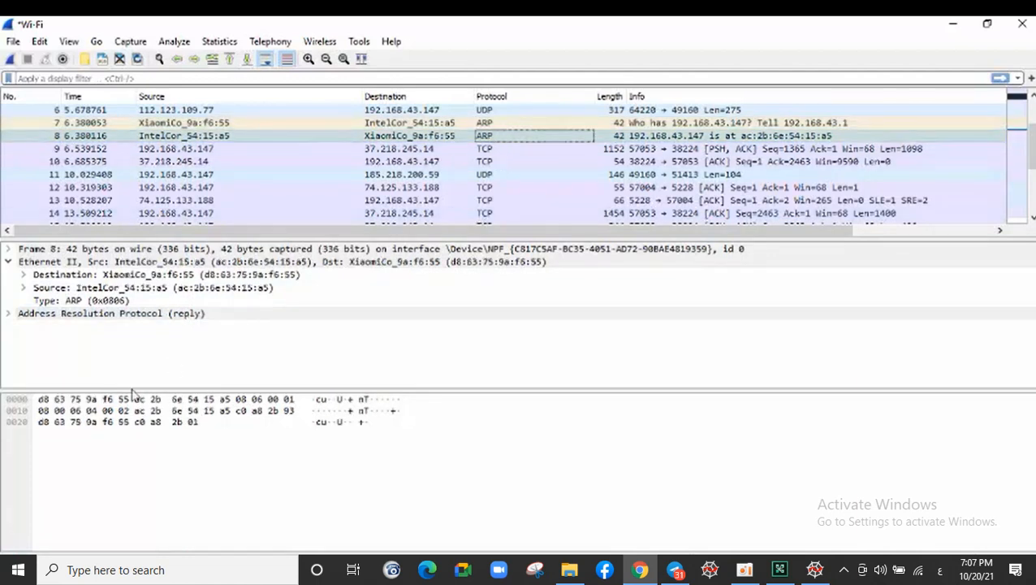
pyautogui.click(187, 316)
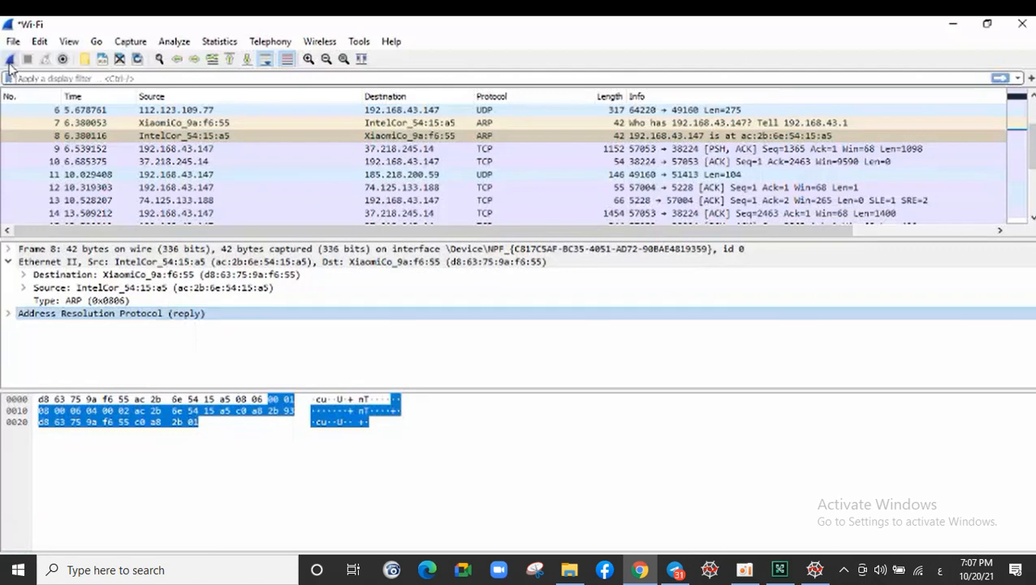
# - Start a new Wi-Fi capture without saving the previously captured packets
pyautogui.click(10, 61)
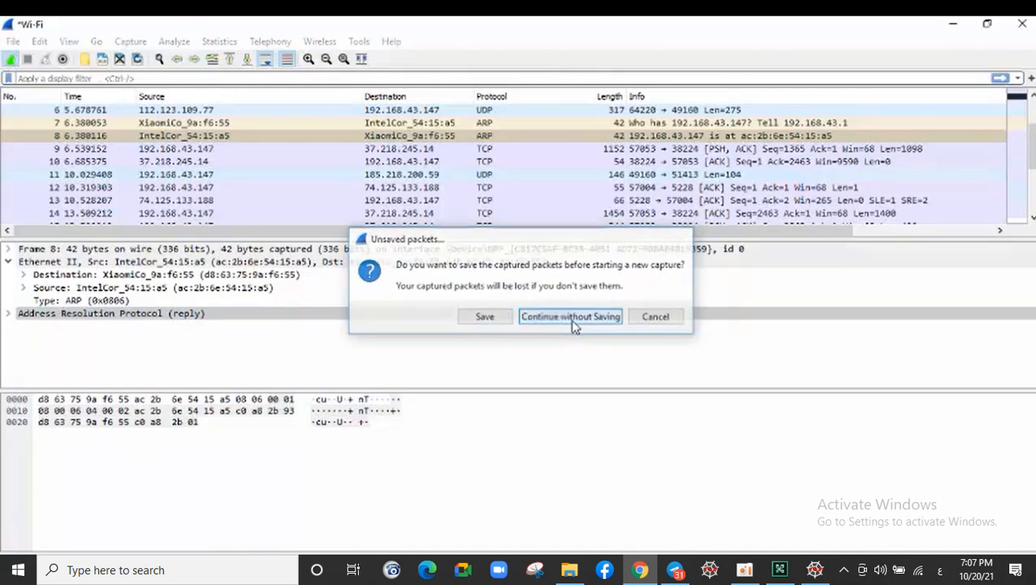
pyautogui.click(573, 319)
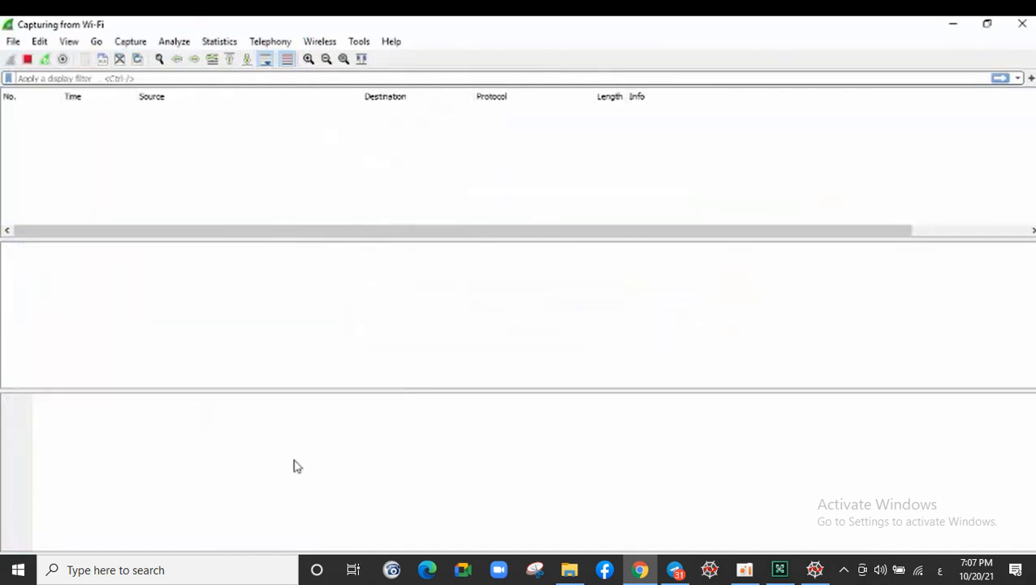
# - Switch to Chrome, open lms401.araku.ac.ir in a new tab, and go to the International students site
pyautogui.hotkey('alt', 'Tab')
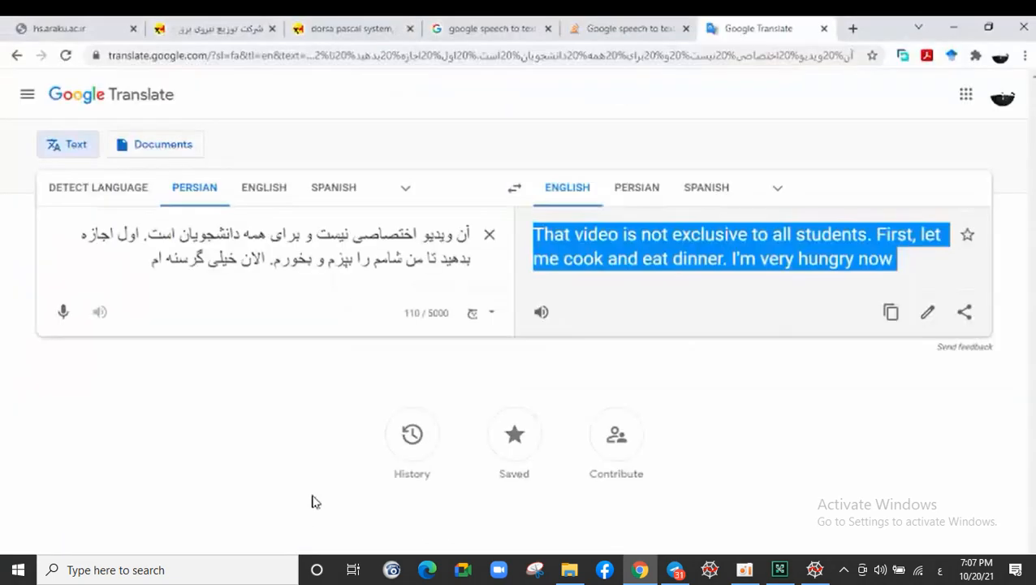
pyautogui.click(638, 28)
pyautogui.click(755, 57)
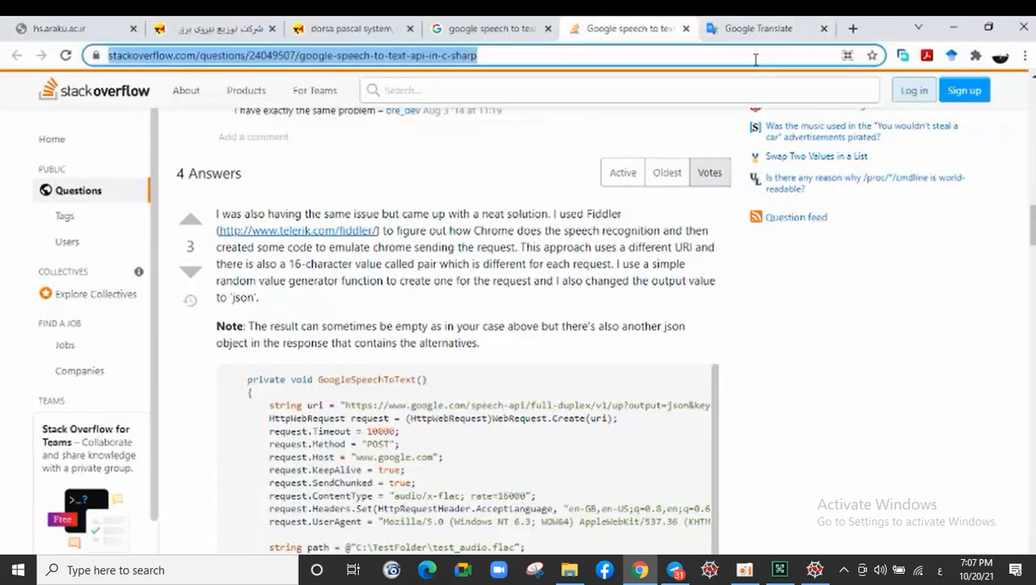
pyautogui.click(853, 28)
pyautogui.click(335, 411)
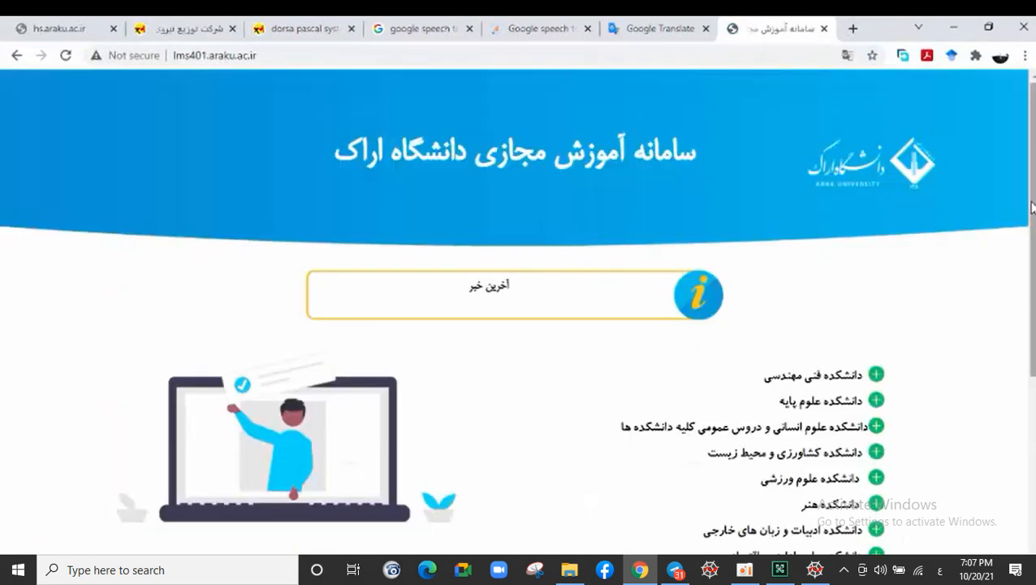
pyautogui.moveTo(1034, 222); pyautogui.dragTo(1030, 357)
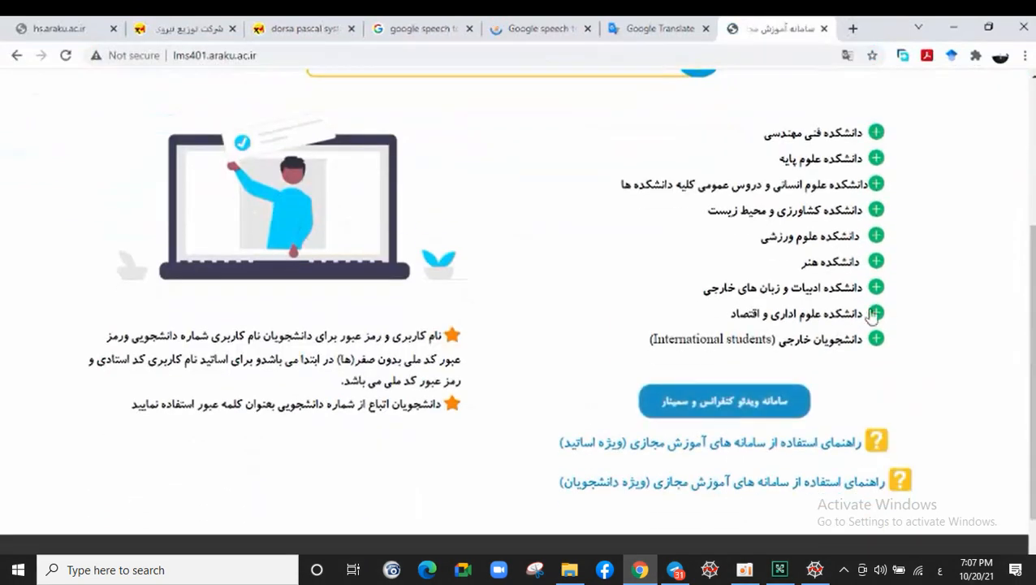
pyautogui.click(829, 342)
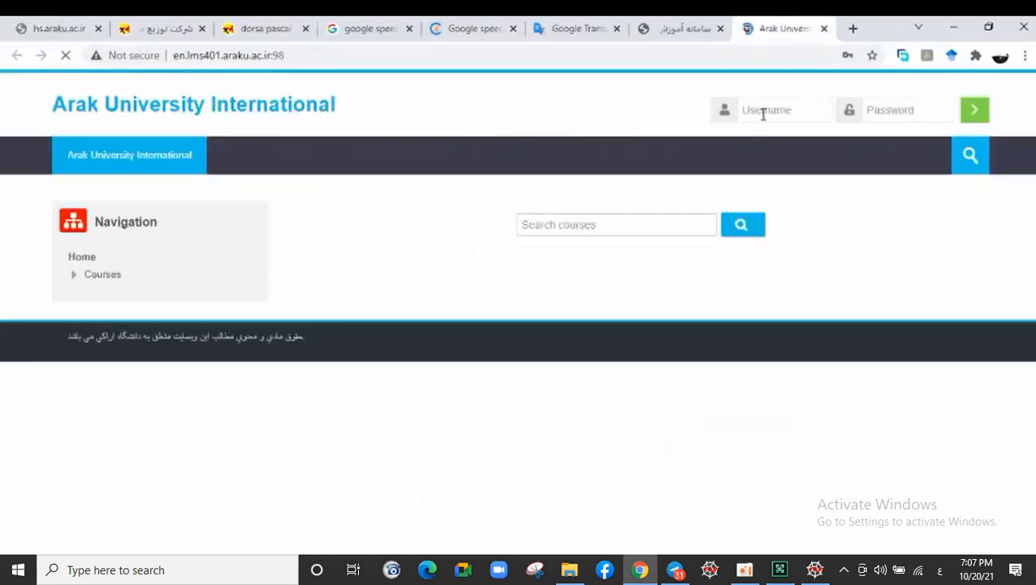
# - Sign in to Arak University International with the saved username and password, and switch back to Wireshark
pyautogui.click(764, 114)
pyautogui.click(749, 143)
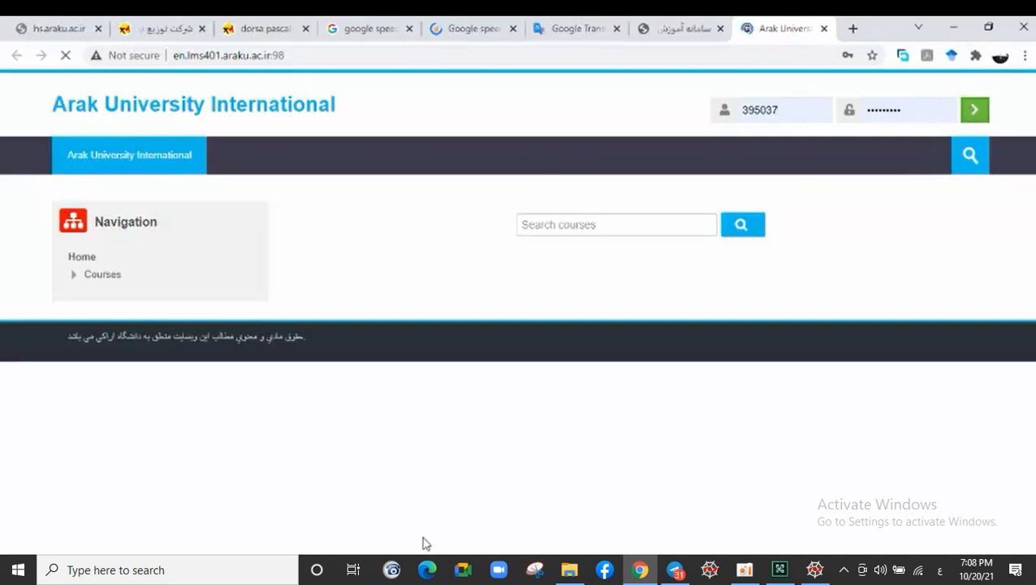
pyautogui.click(414, 568)
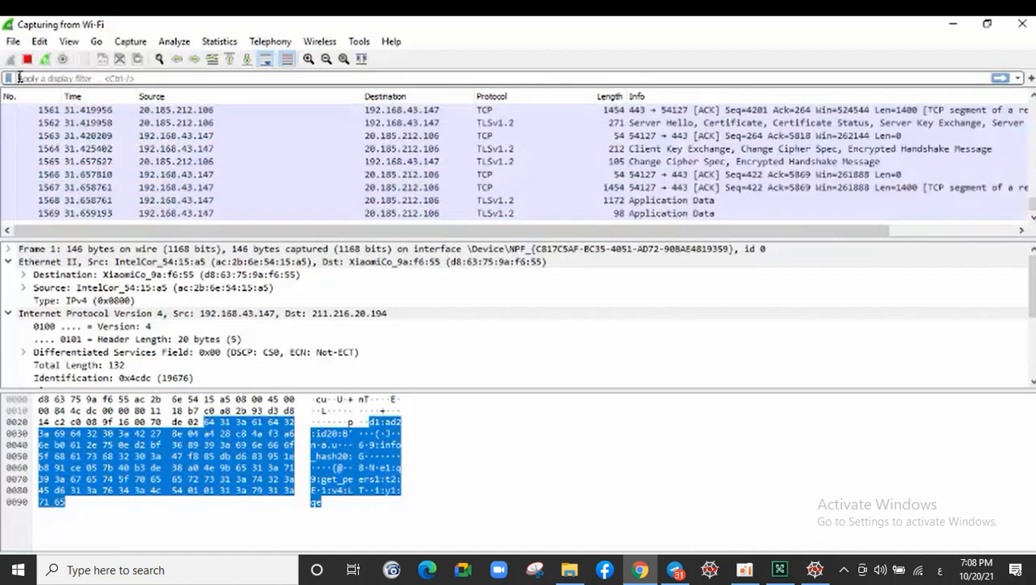
pyautogui.write('h')
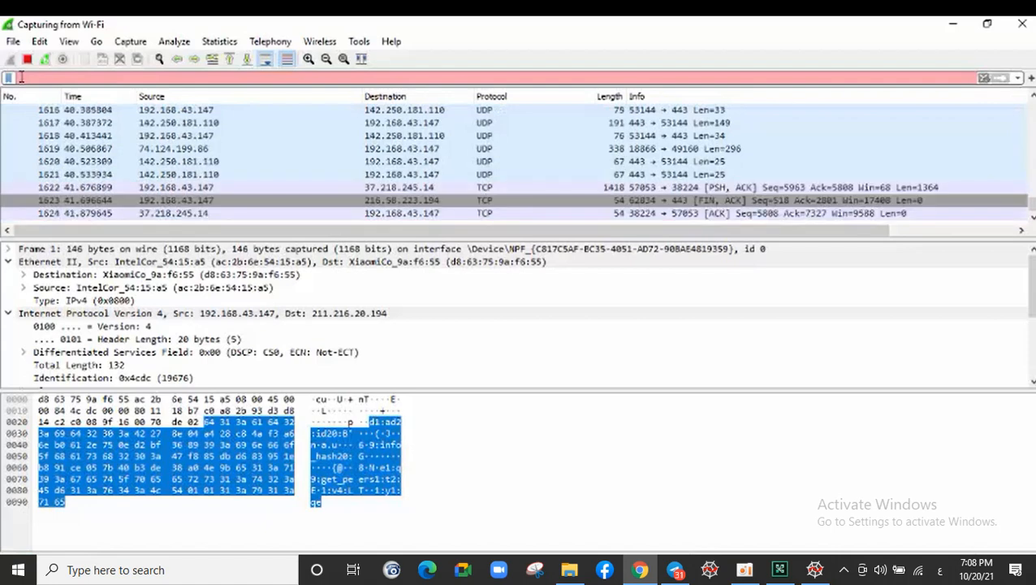
pyautogui.write('http')
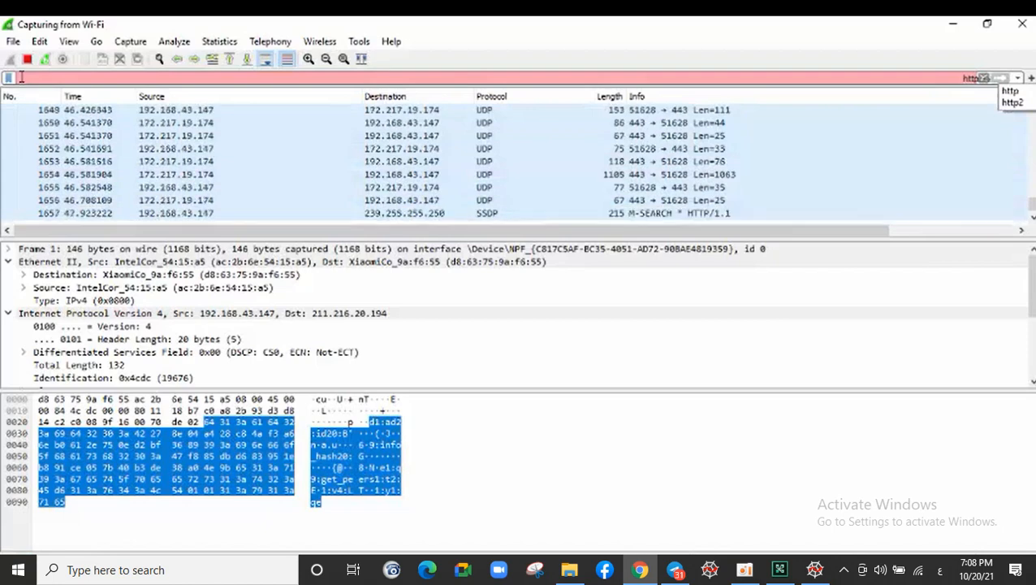
pyautogui.press('Return')
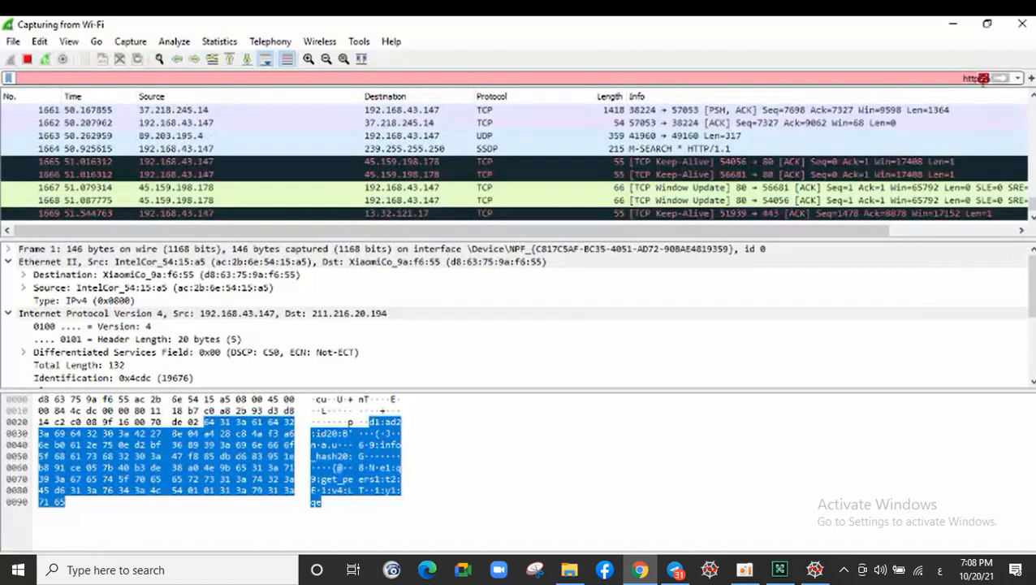
pyautogui.click(984, 79)
# - Apply the display filter http to the captured packets
pyautogui.click(122, 75)
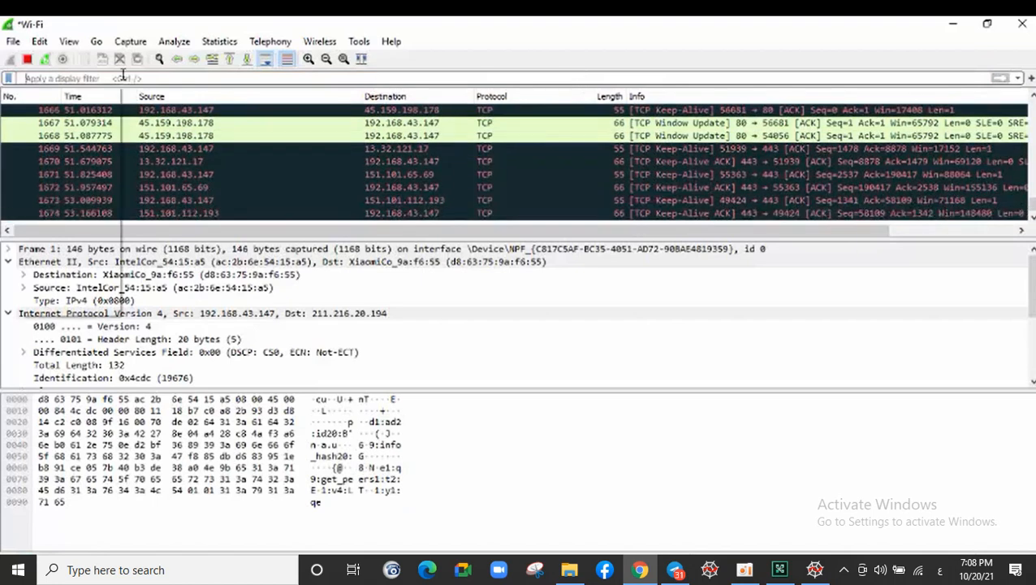
pyautogui.write('http')
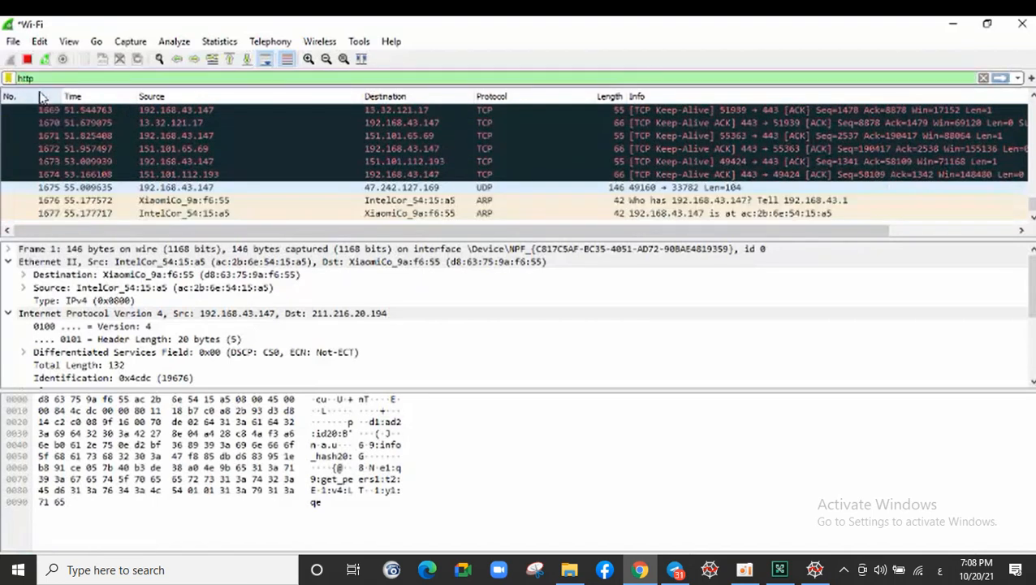
pyautogui.press('Return')
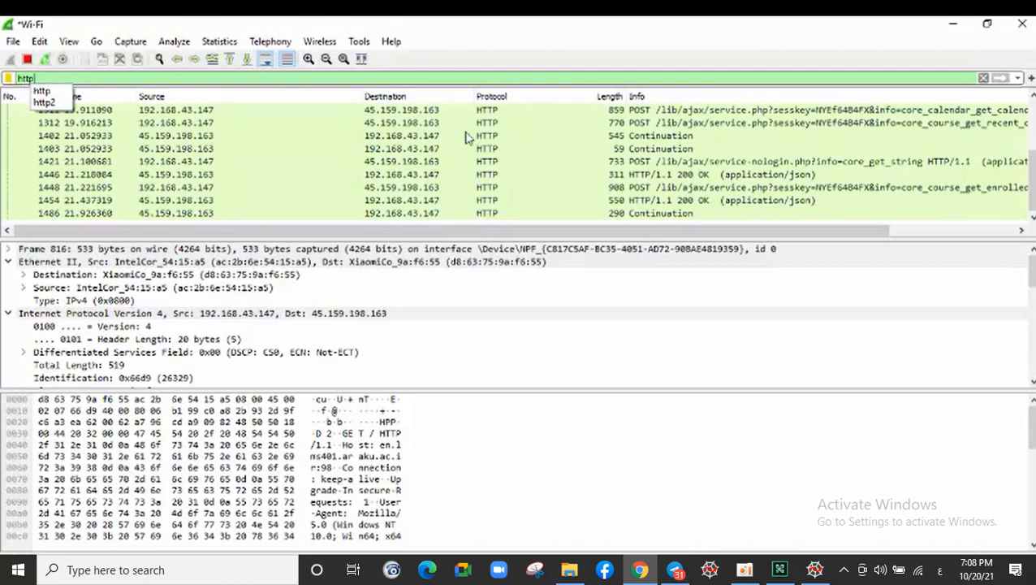
# - Select HTTP packet 1311, sort the packet list by protocol, and look through the filtered HTTP packets
pyautogui.click(482, 111)
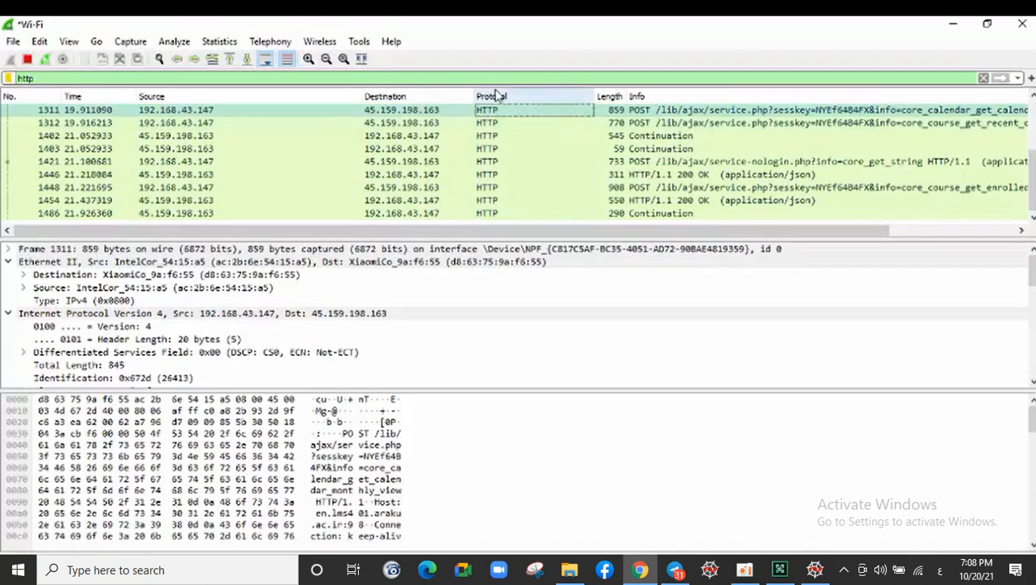
pyautogui.click(498, 95)
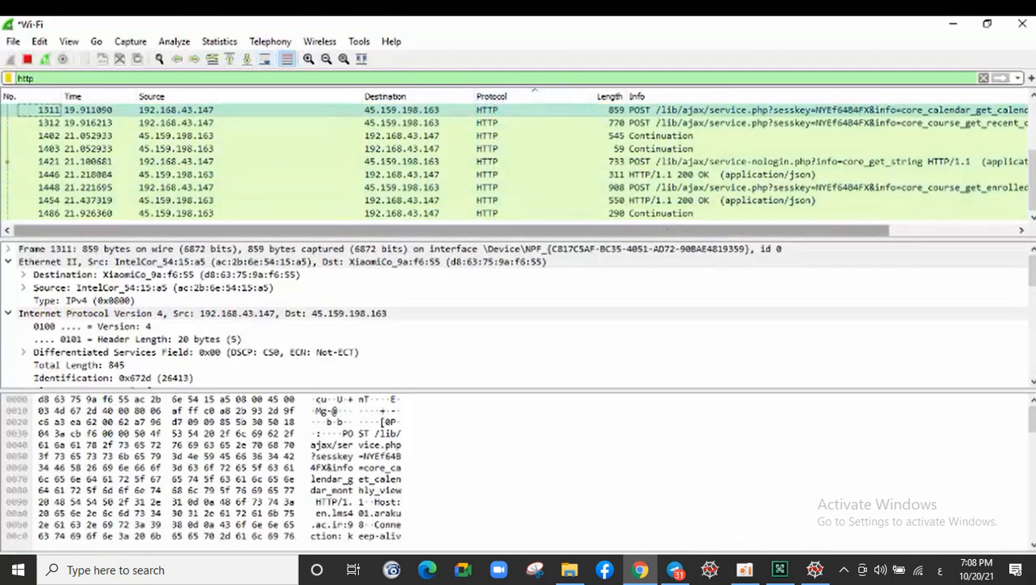
pyautogui.scroll(3, 516, 163)
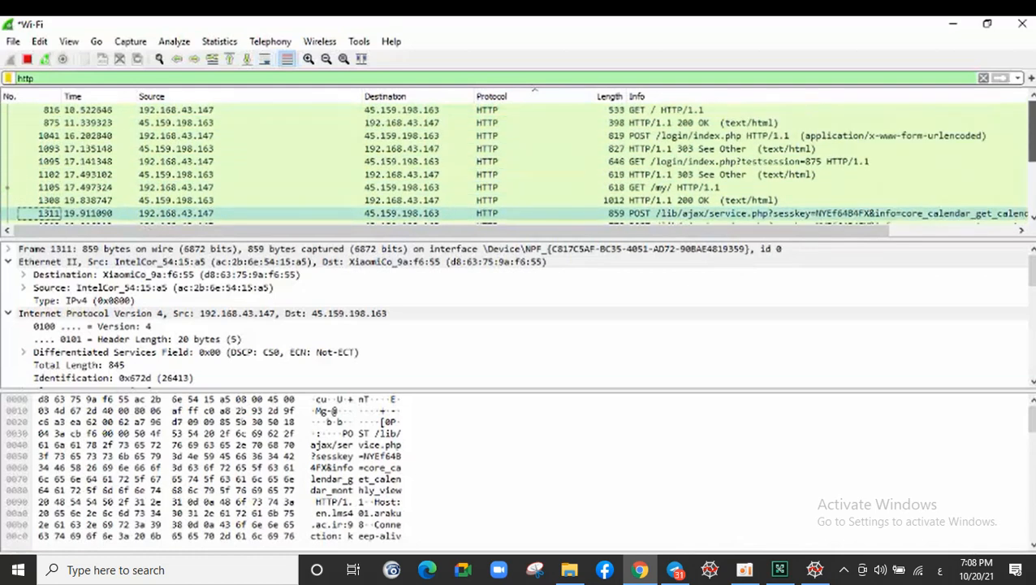
pyautogui.scroll(-3, 1031, 210)
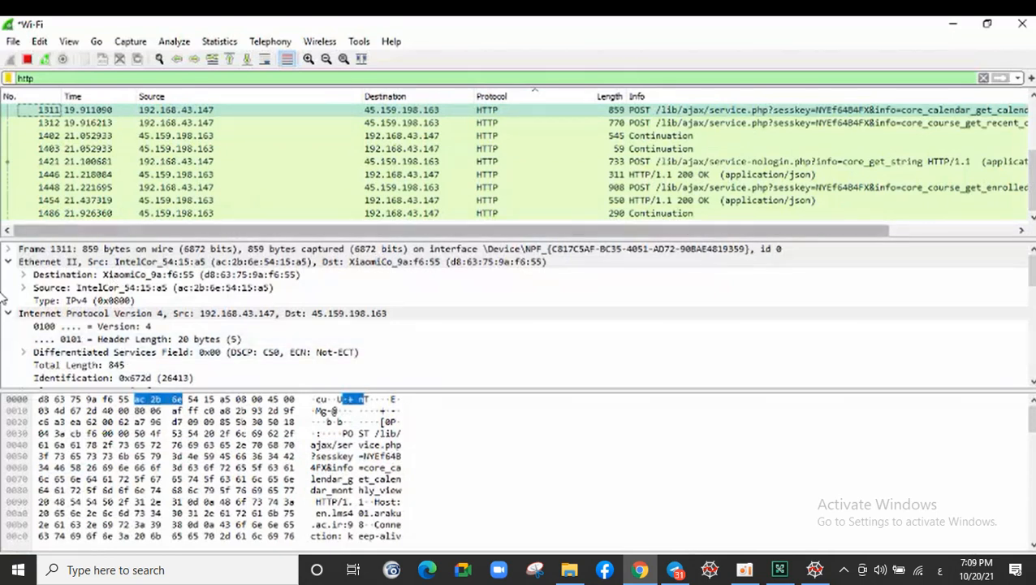
# - Collapse packet 1311's IP, Ethernet and TCP headers, and examine its expanded Hypertext Transfer Protocol fields in an enlarged details area
pyautogui.click(9, 314)
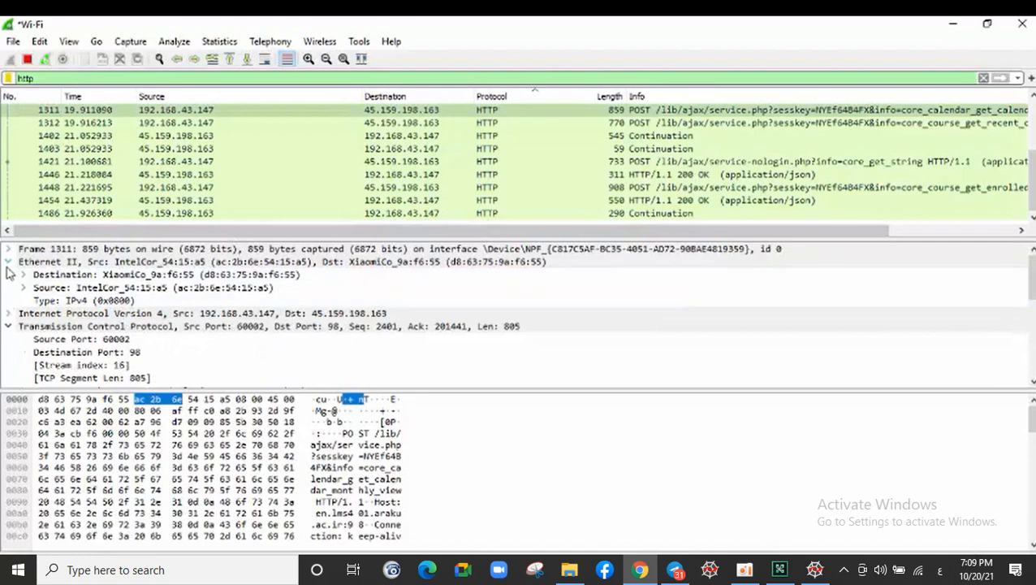
pyautogui.click(8, 262)
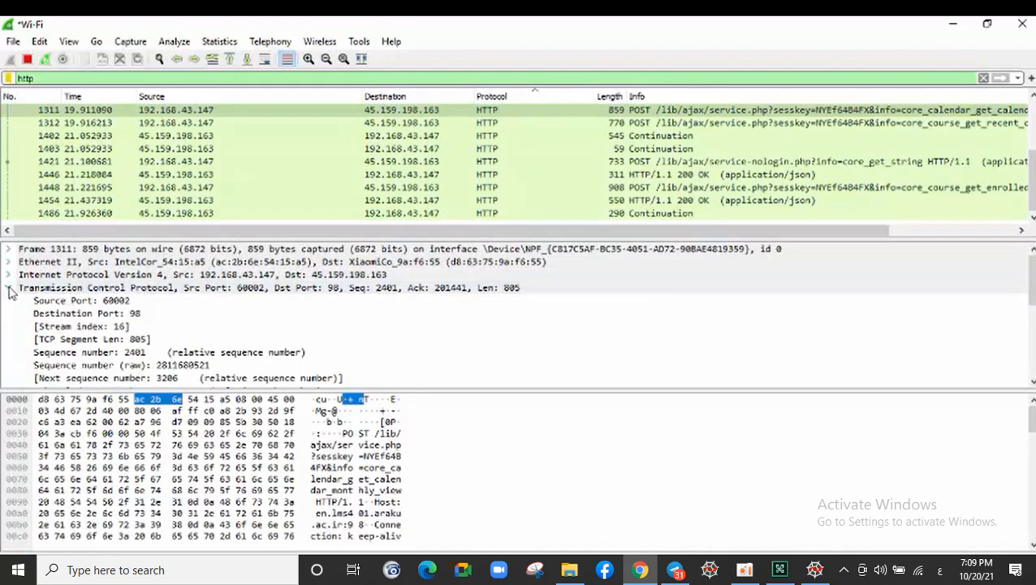
pyautogui.click(8, 288)
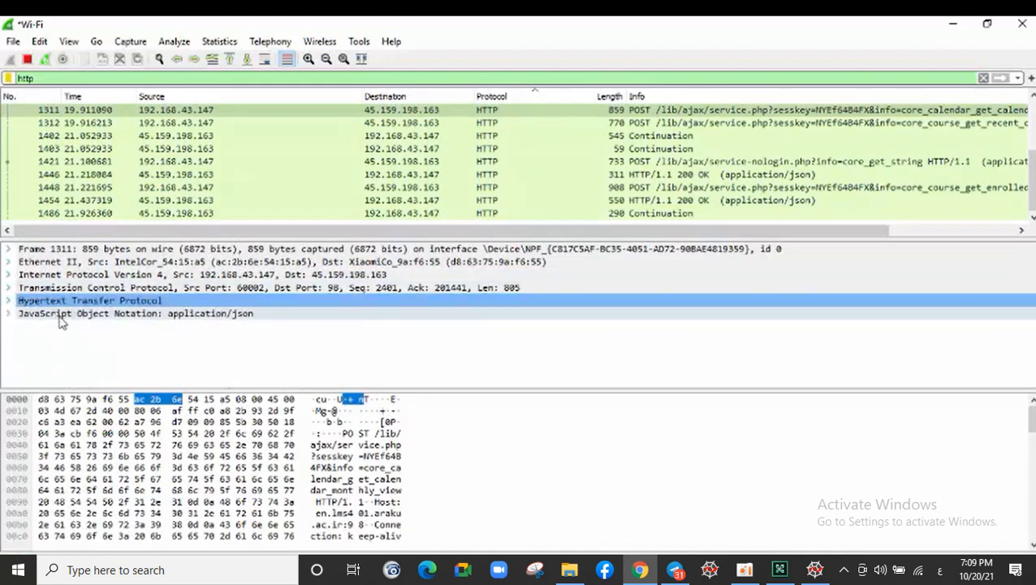
pyautogui.click(9, 302)
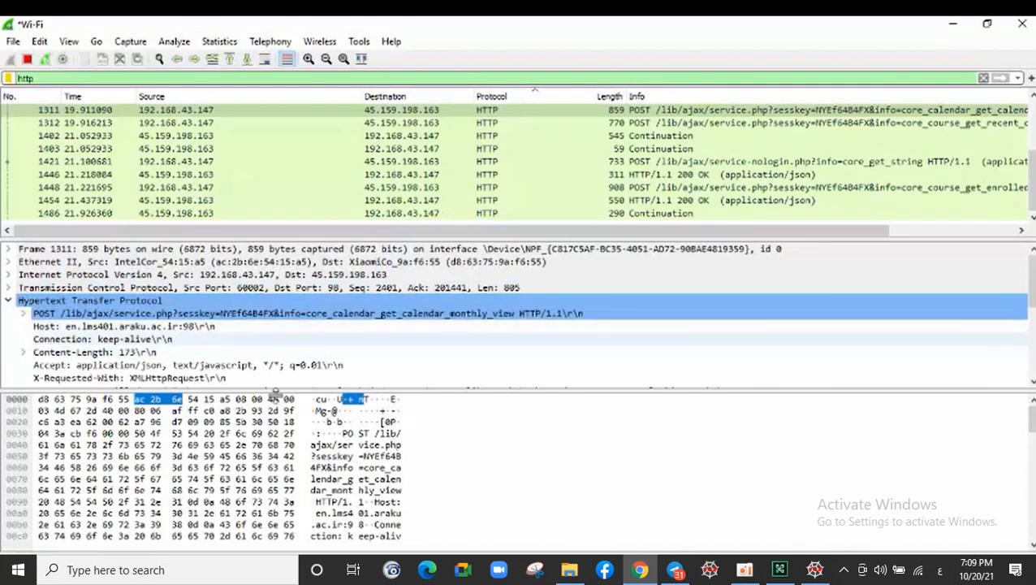
pyautogui.moveTo(323, 388); pyautogui.dragTo(323, 430)
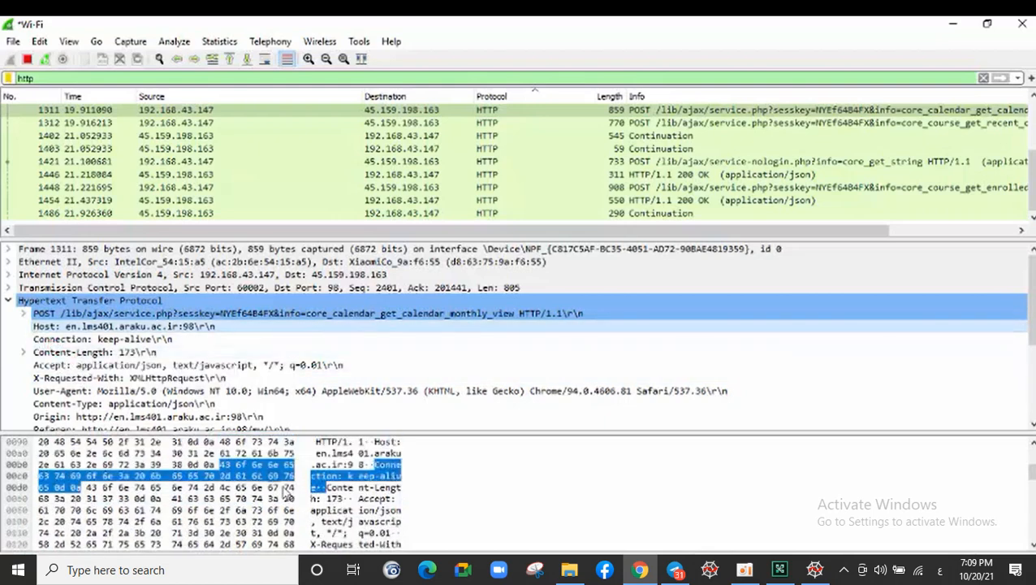
pyautogui.scroll(-3, 244, 487)
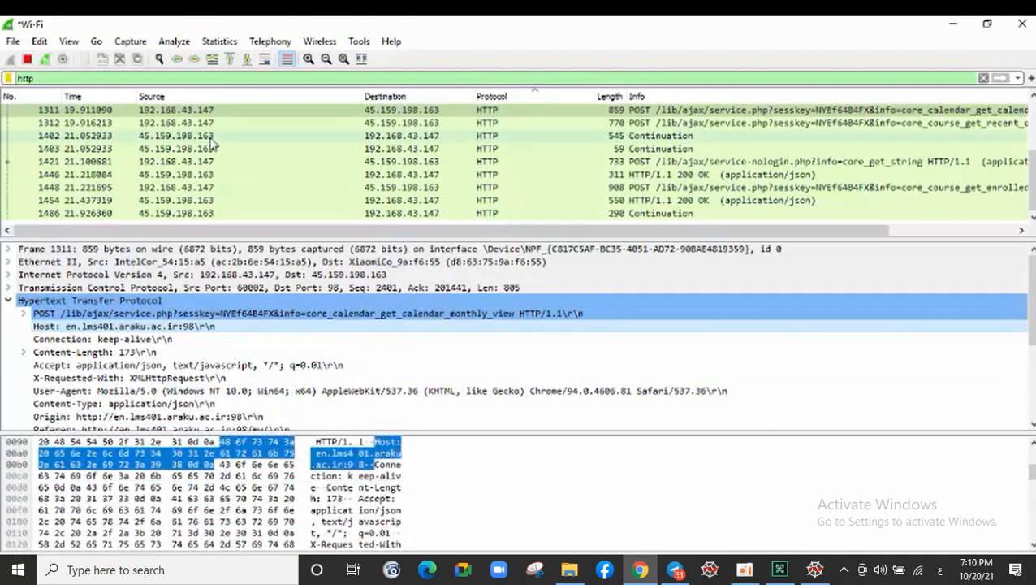
# - Stop the running capture and open the capture options
pyautogui.click(130, 41)
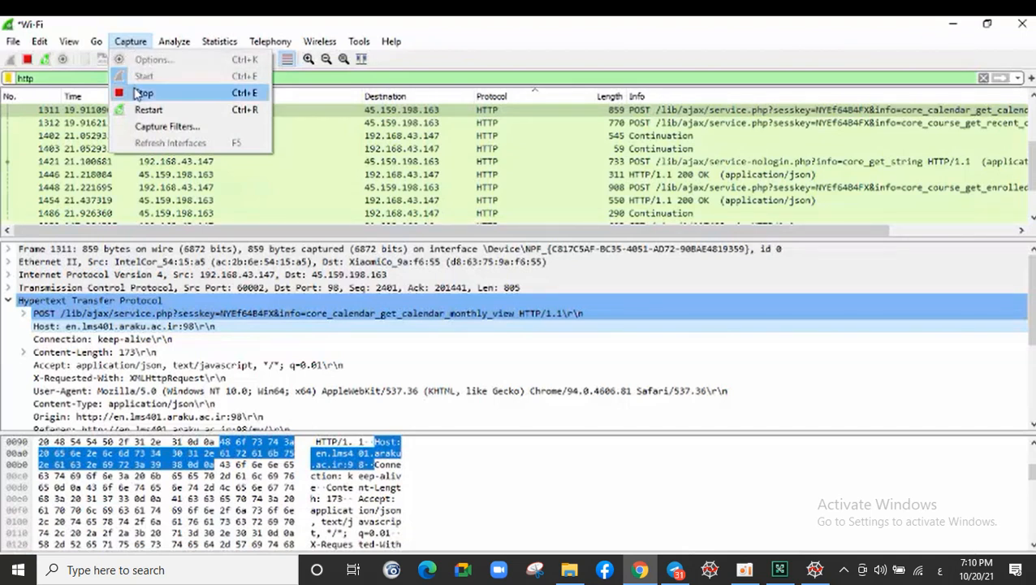
pyautogui.click(144, 92)
pyautogui.click(128, 46)
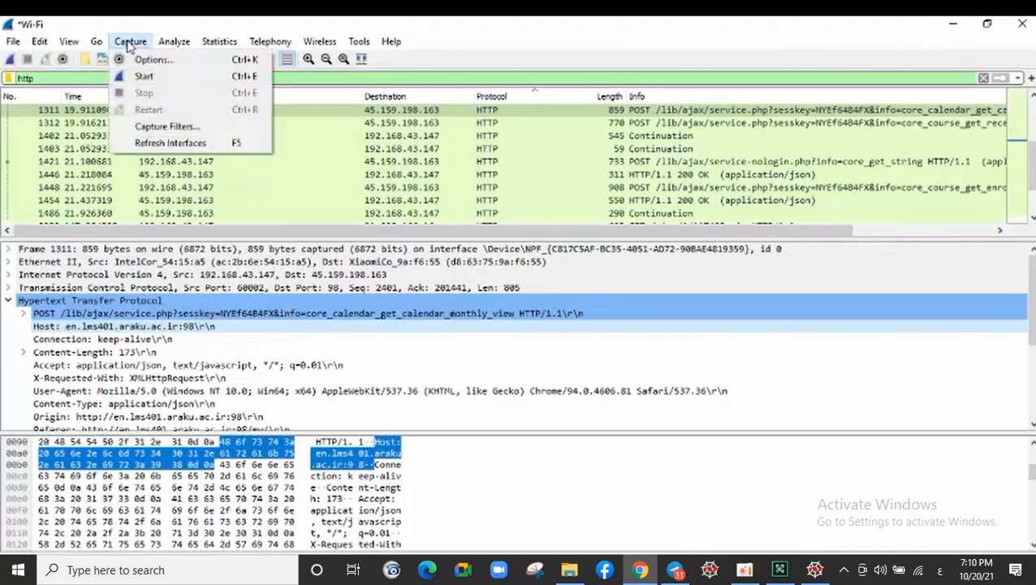
pyautogui.click(143, 60)
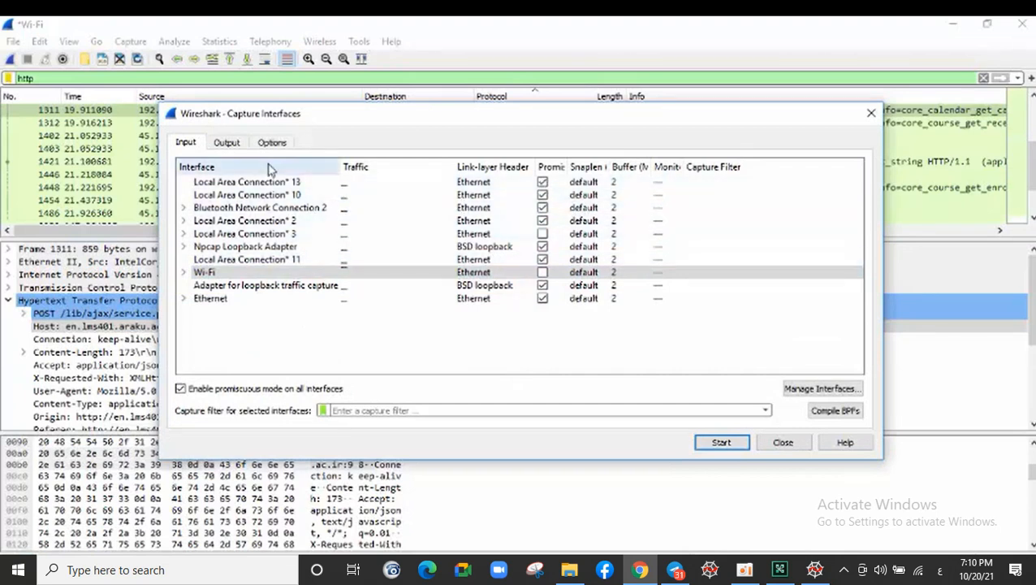
# - Try setting the capture output to create a new file automatically after 1 second, looking over the packet and kilobyte limits
pyautogui.click(223, 144)
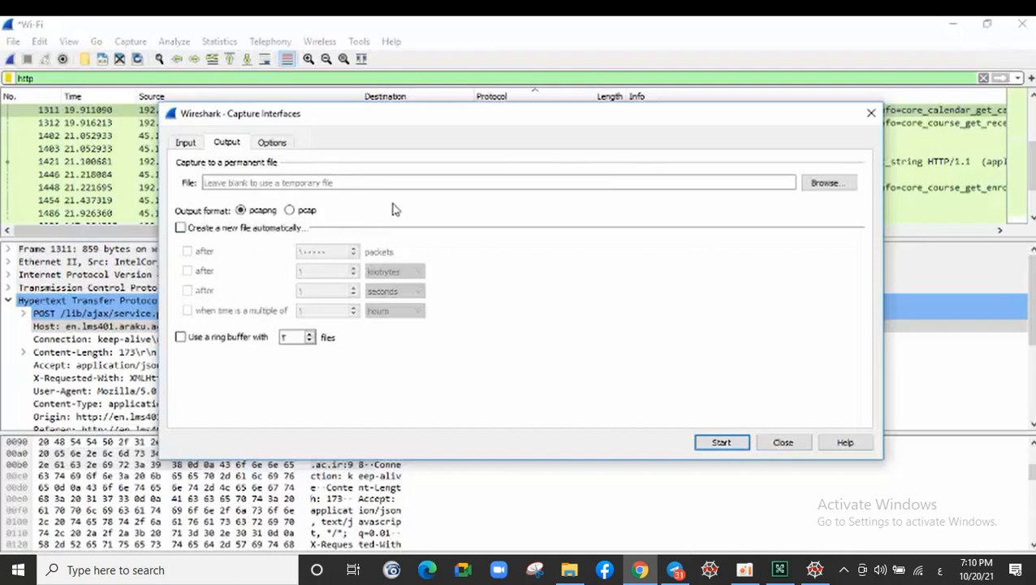
pyautogui.click(216, 182)
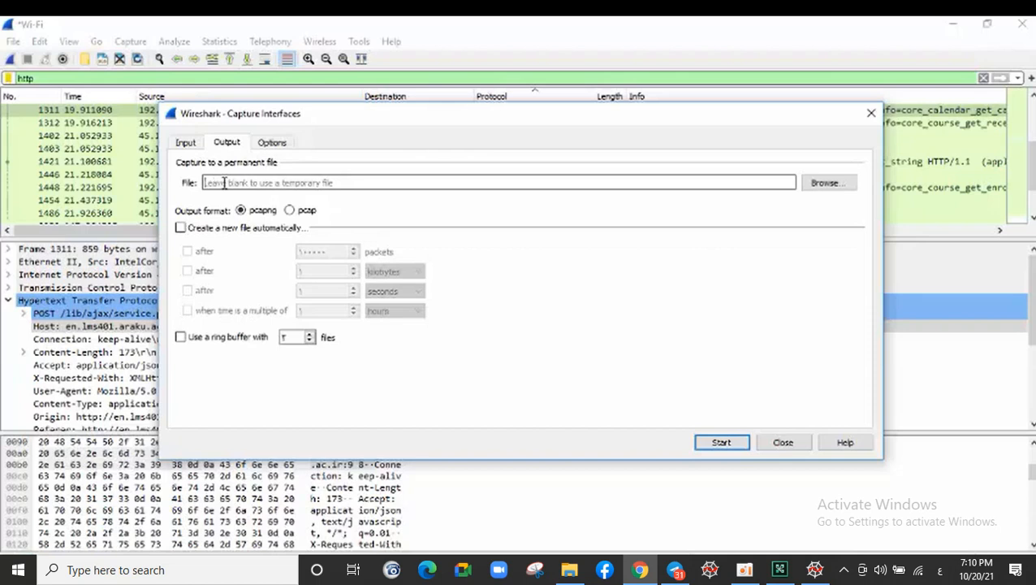
pyautogui.click(181, 228)
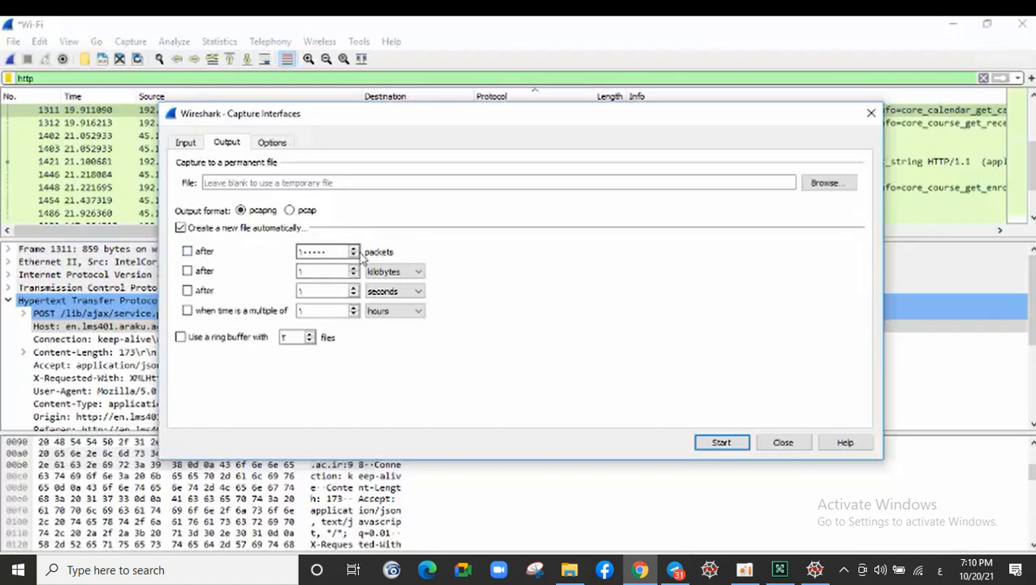
pyautogui.moveTo(311, 253); pyautogui.dragTo(299, 253)
pyautogui.click(188, 271)
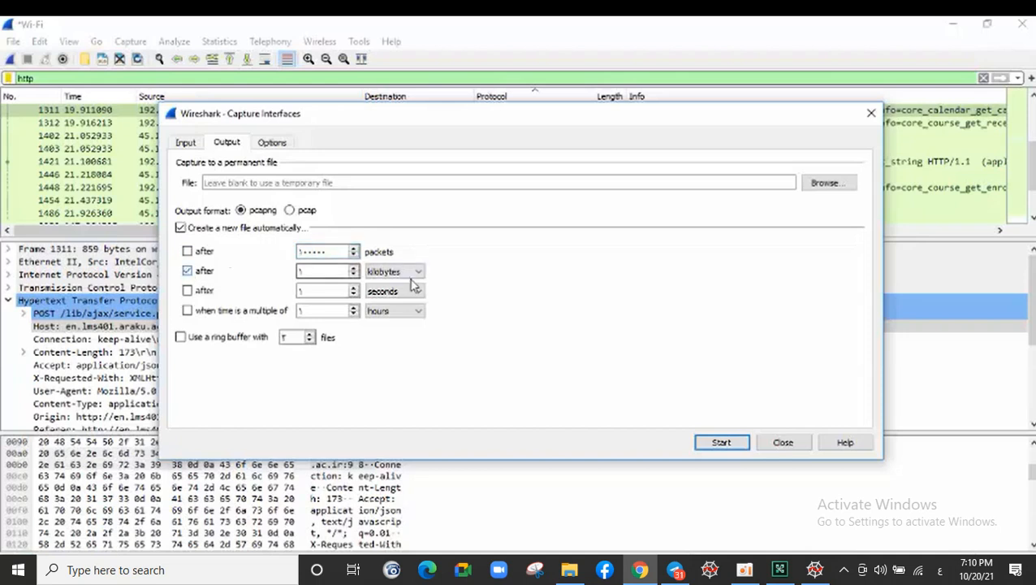
pyautogui.click(188, 291)
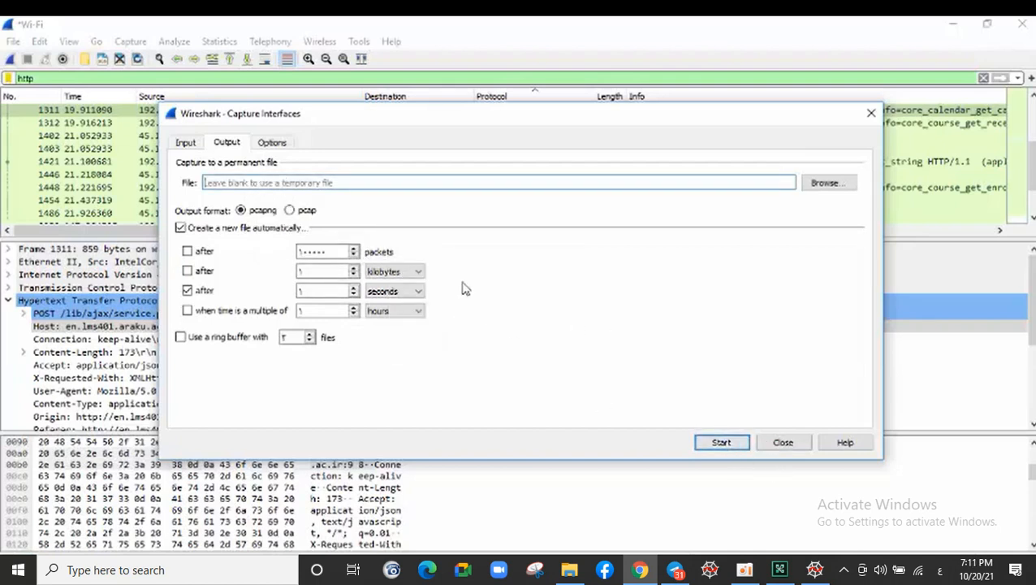
# - Try setting the capture to stop automatically after 1 minute, looking over the packet limit and the available time units
pyautogui.click(274, 143)
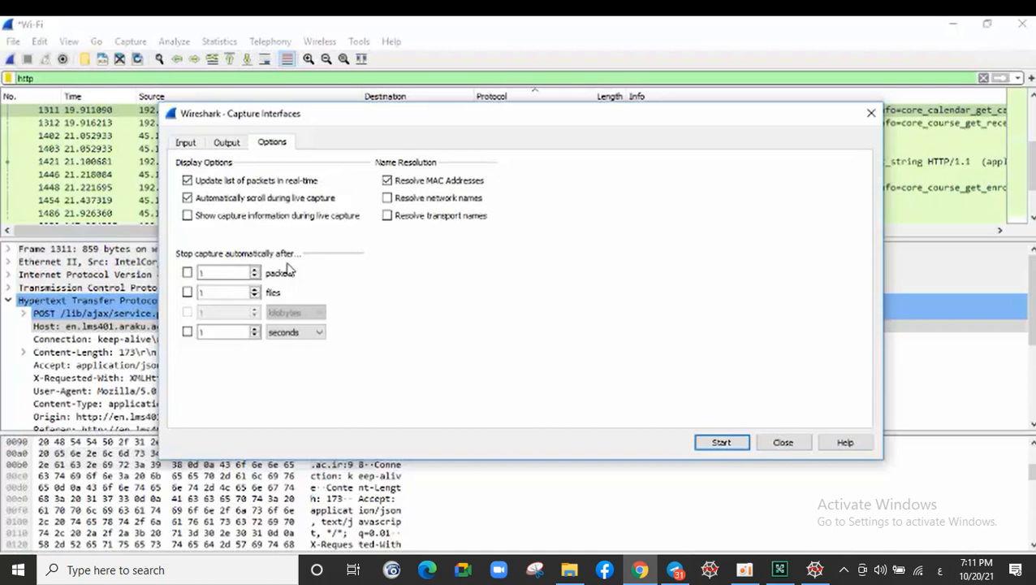
pyautogui.click(188, 272)
pyautogui.click(188, 274)
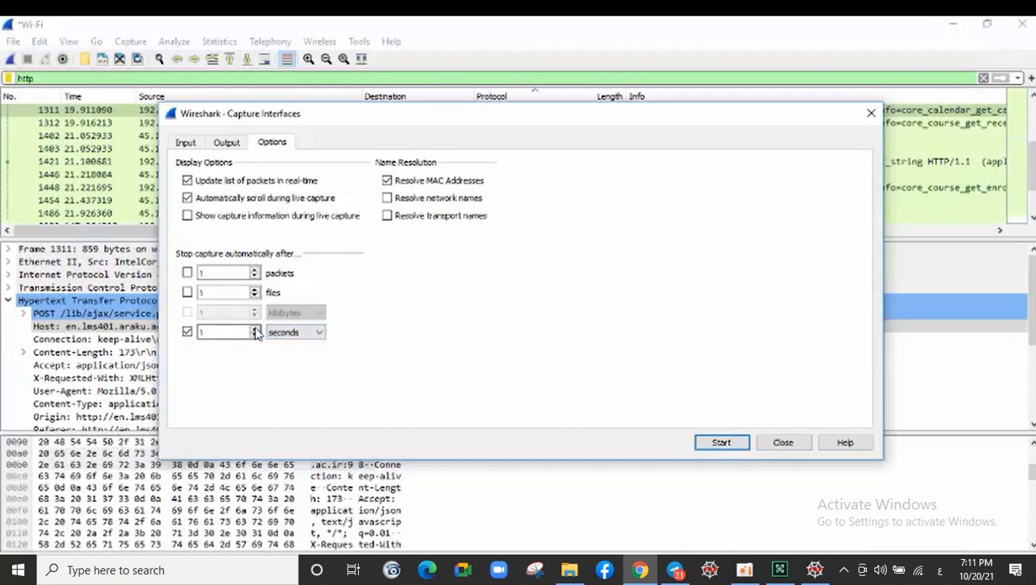
pyautogui.click(295, 332)
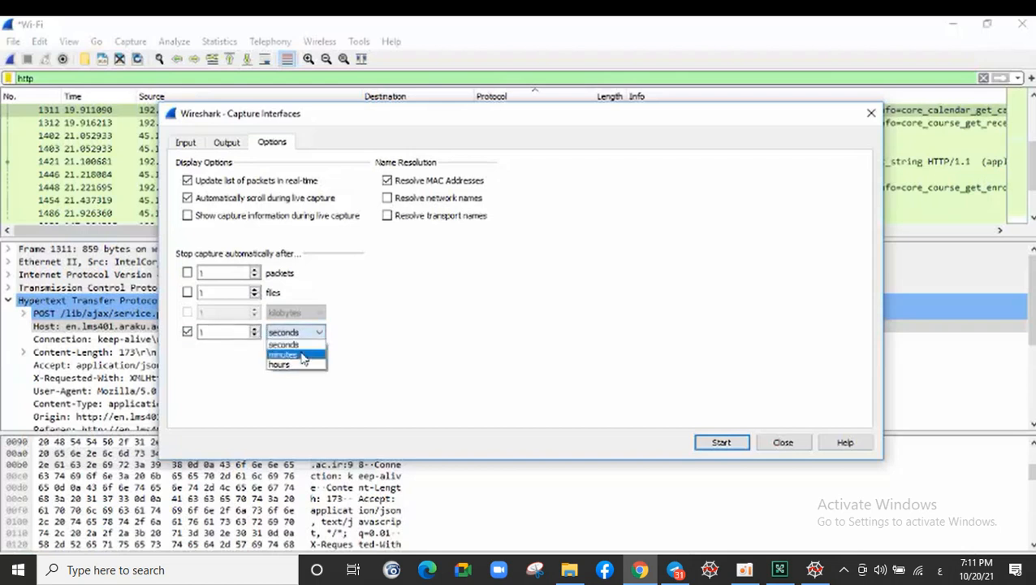
pyautogui.click(301, 355)
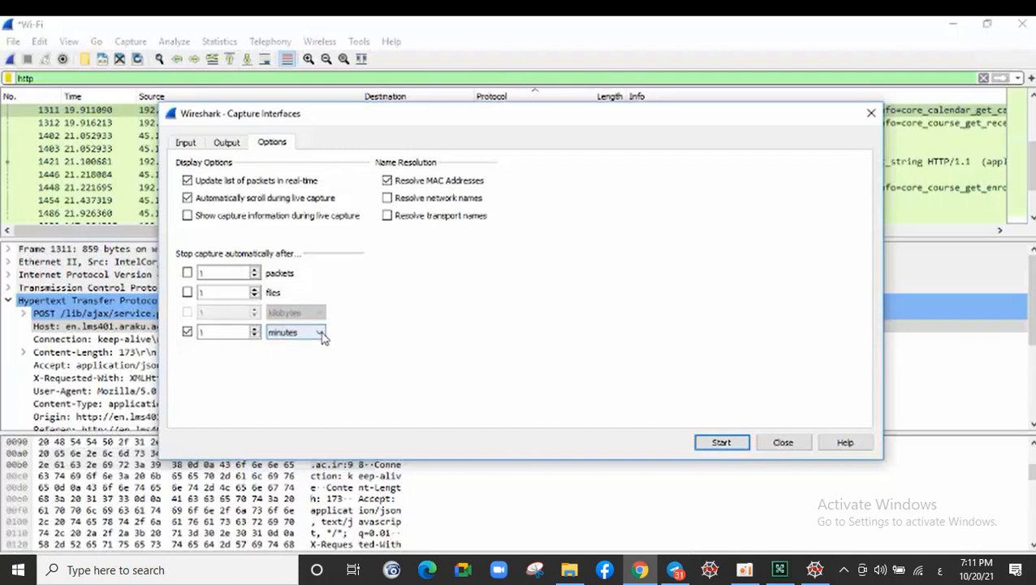
pyautogui.click(321, 334)
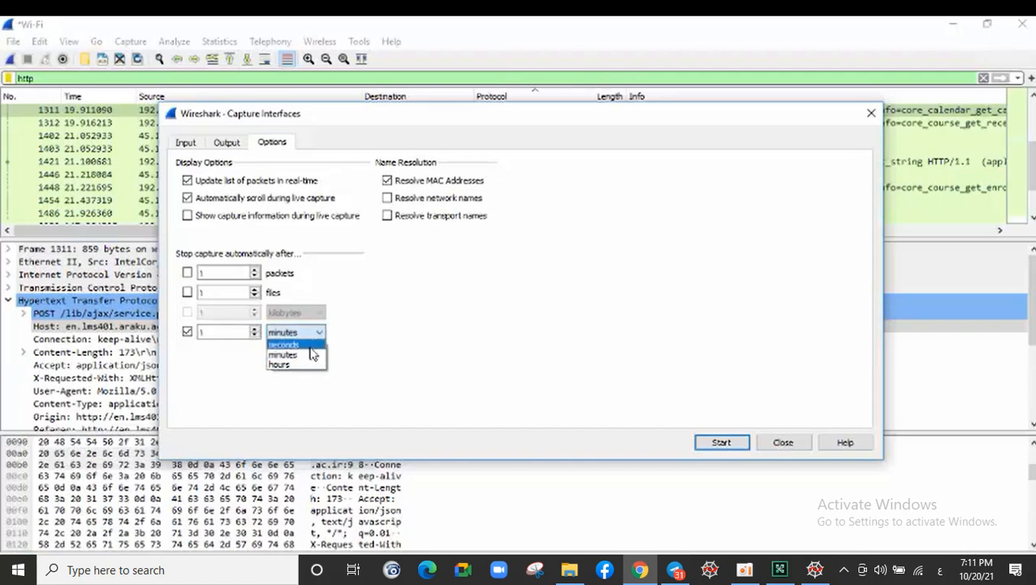
pyautogui.click(299, 356)
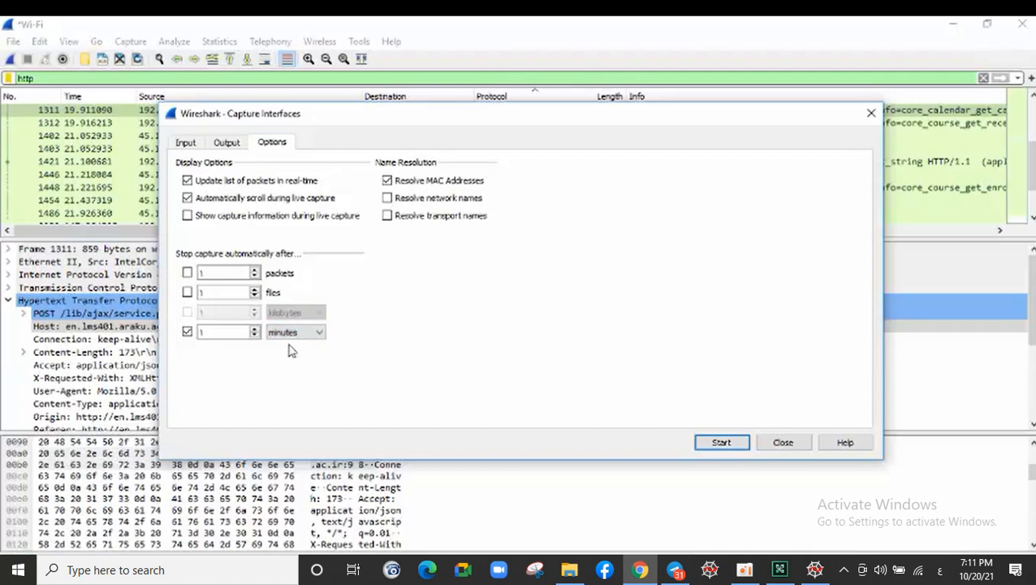
pyautogui.doubleClick(209, 332)
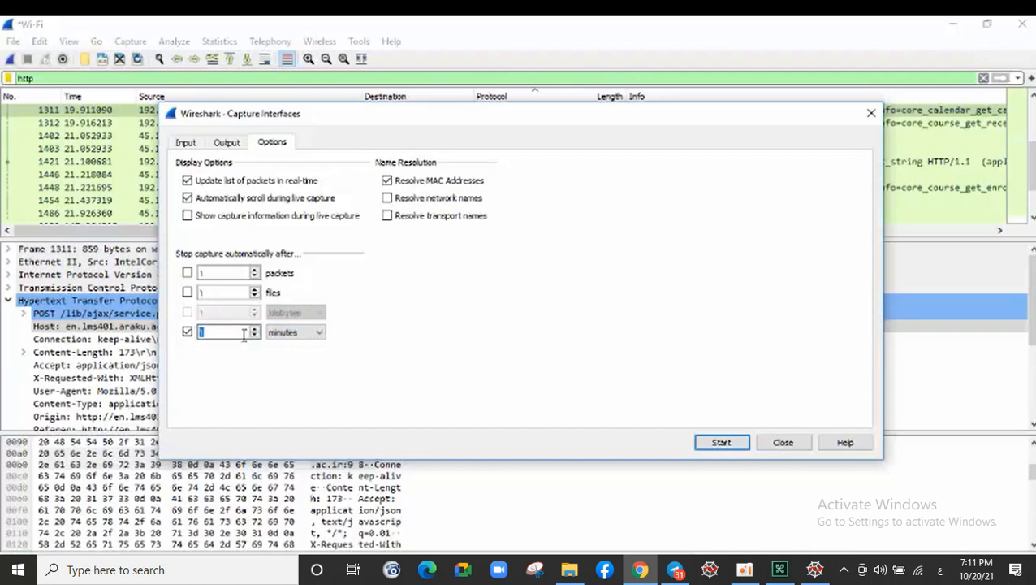
pyautogui.click(316, 333)
pyautogui.click(277, 388)
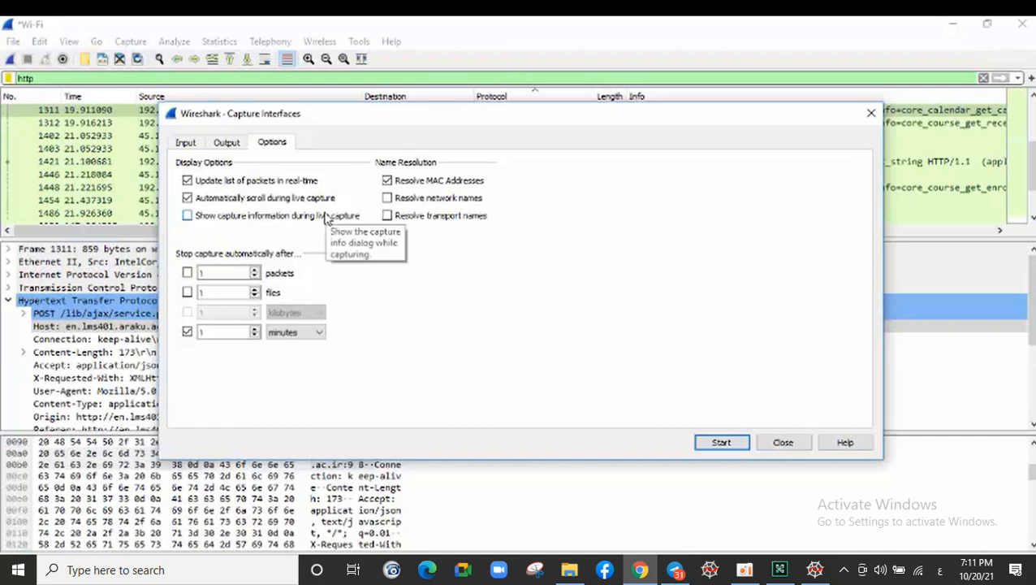
# - Try to save the capture settings, turn off the automatic 1-minute stop, and dismiss the capture options without starting a capture
pyautogui.click(774, 442)
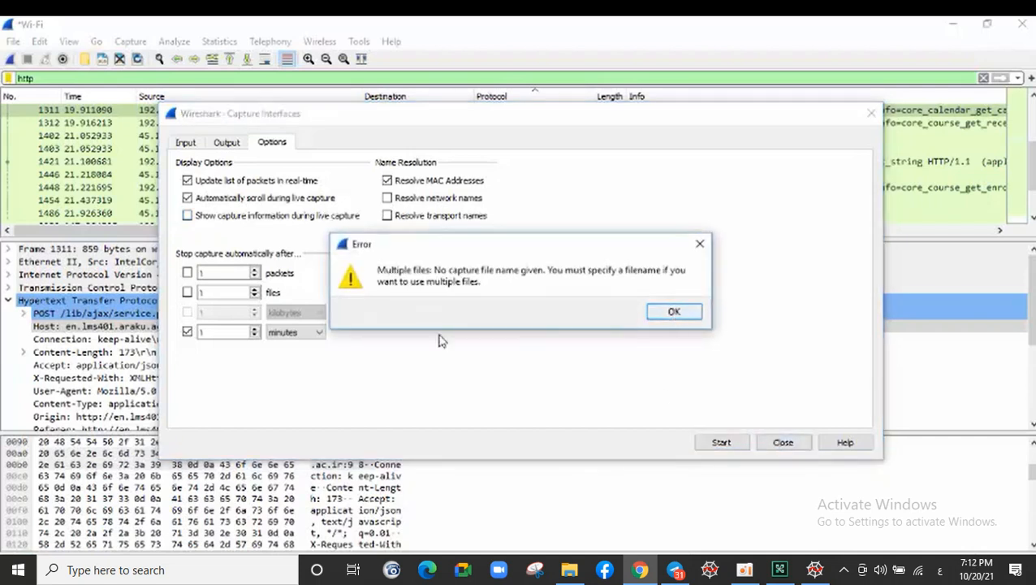
pyautogui.click(188, 332)
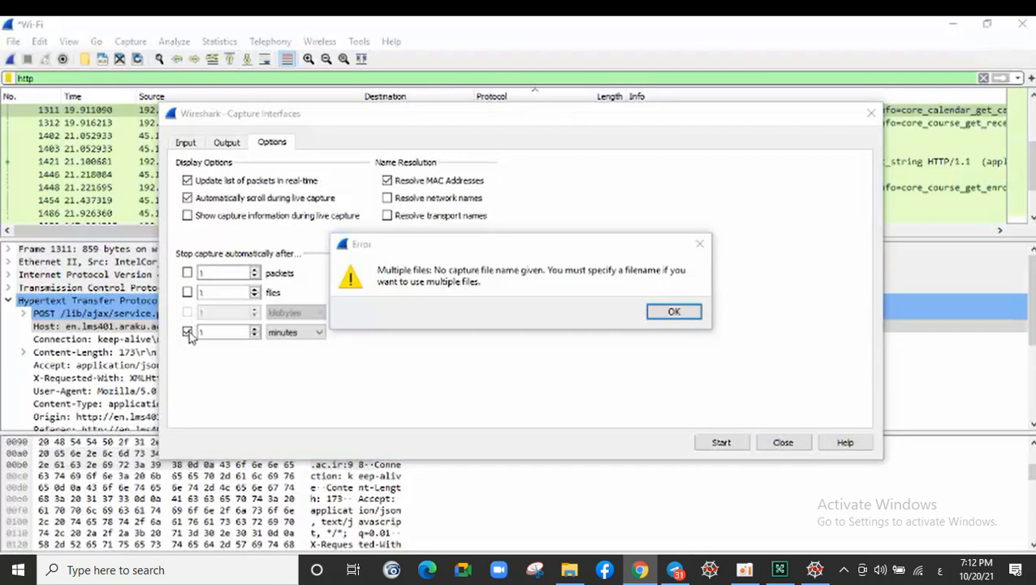
pyautogui.click(673, 312)
pyautogui.click(187, 332)
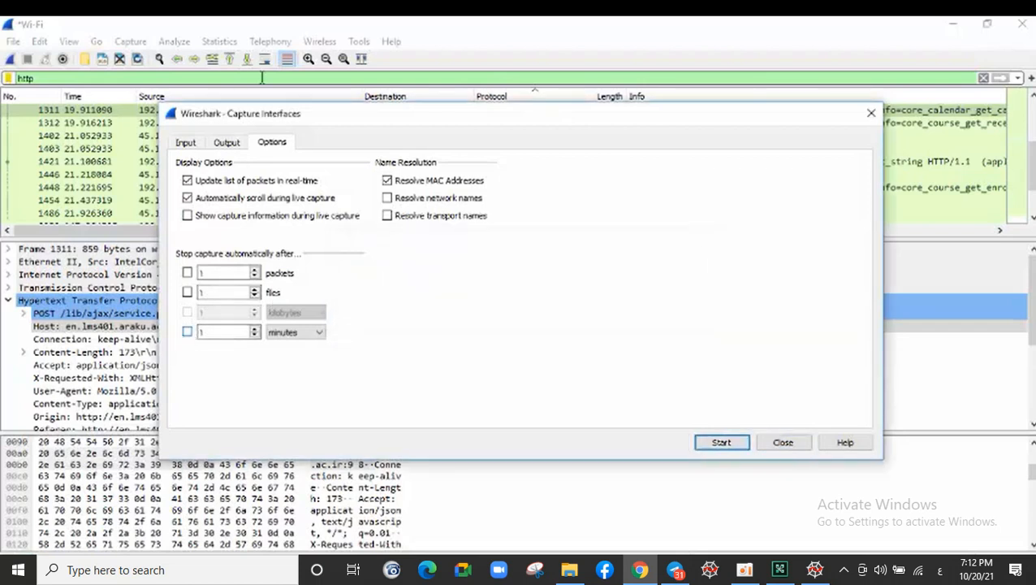
pyautogui.click(227, 143)
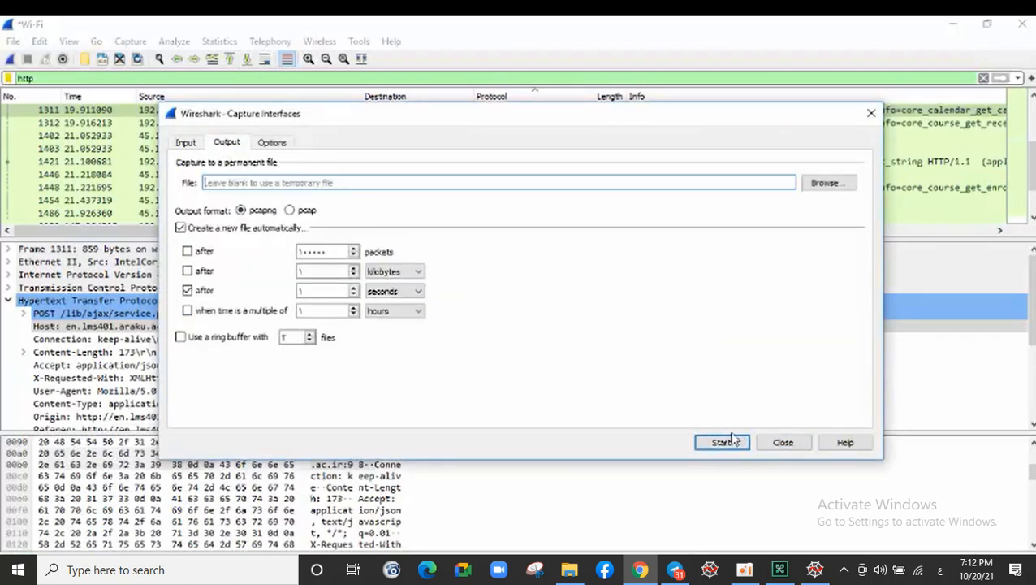
pyautogui.click(871, 115)
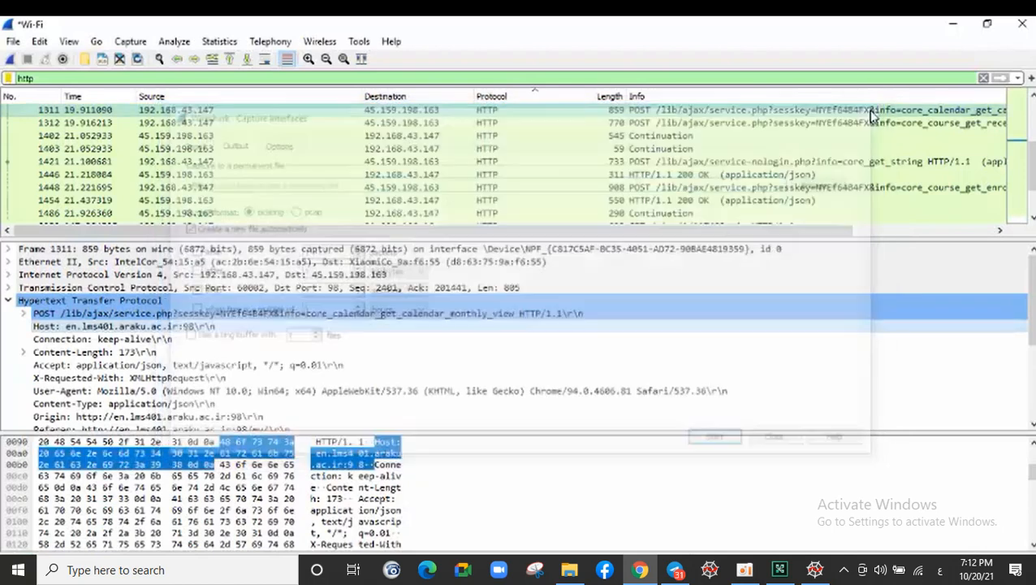
# - Examine the capture's I/O Graph of packets over time and close it
pyautogui.click(215, 42)
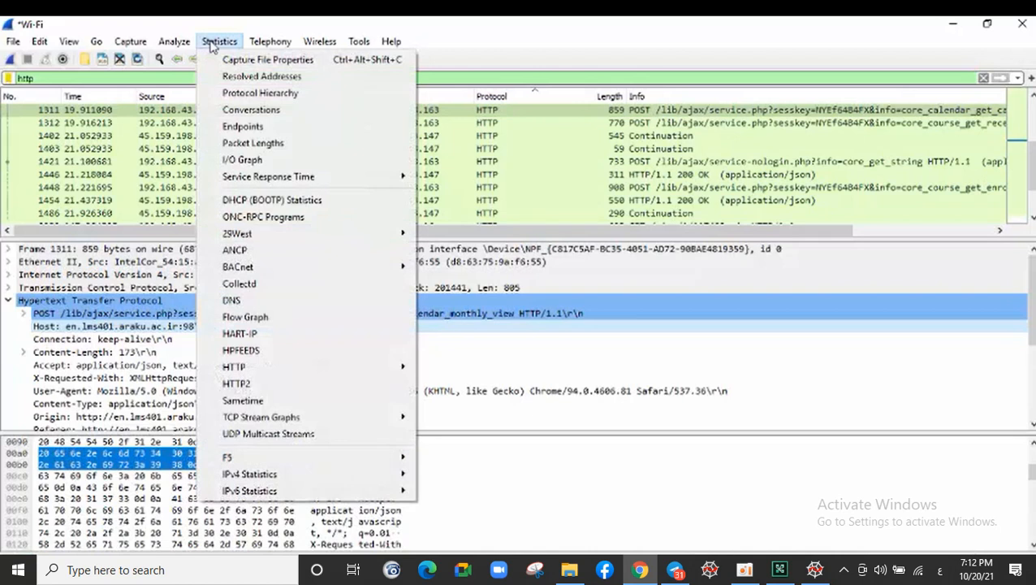
pyautogui.click(270, 161)
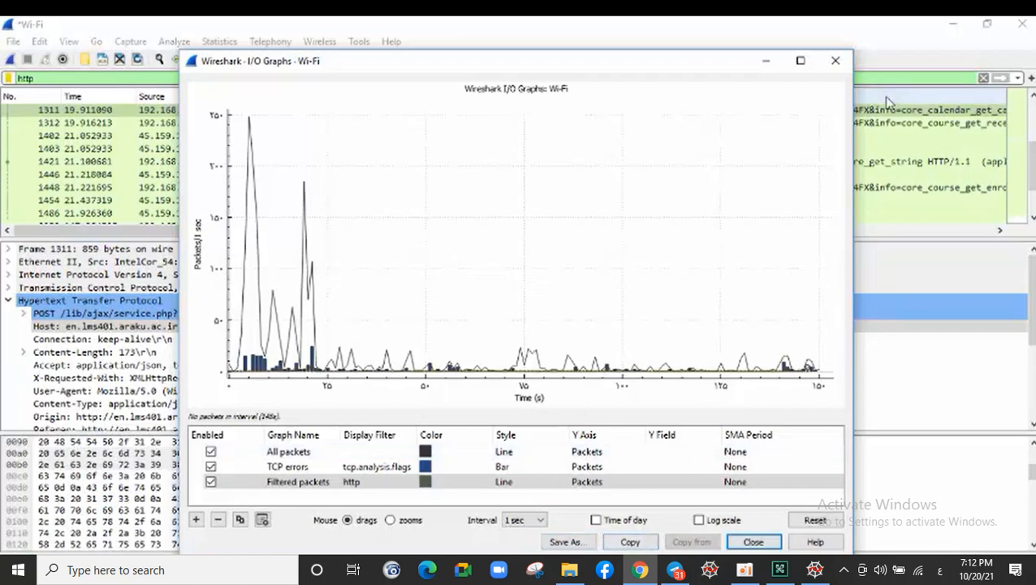
pyautogui.click(837, 64)
# - Examine the Packet Lengths statistics, comparing the overall row with the 40-79 and 1280-2559 ranges, and close the window
pyautogui.click(220, 41)
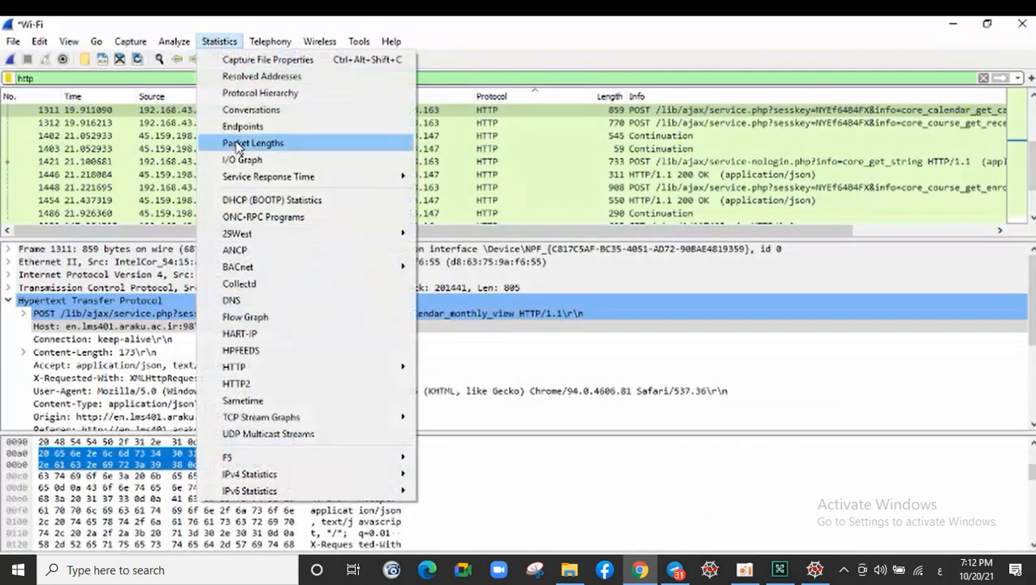
pyautogui.click(284, 146)
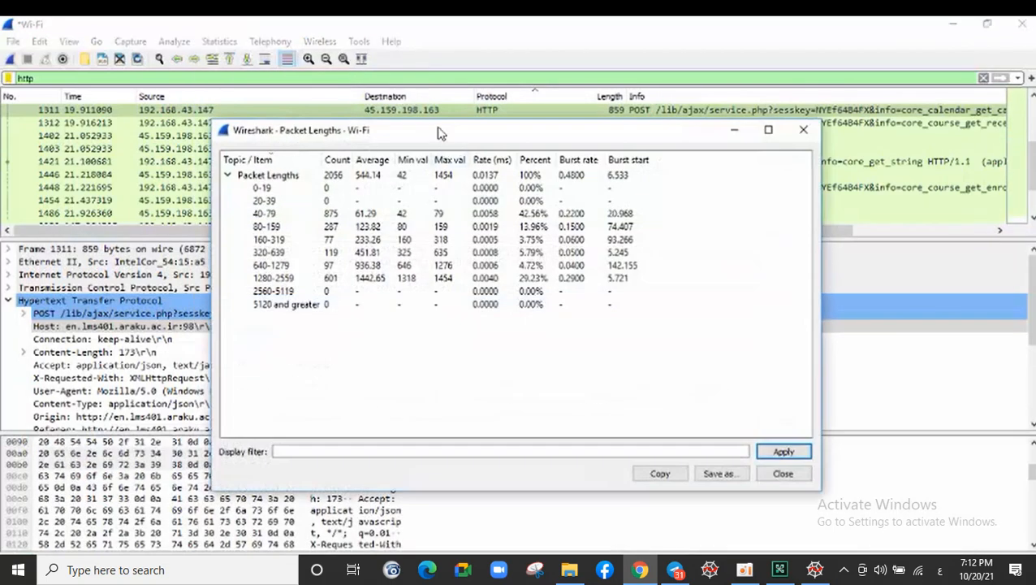
pyautogui.moveTo(438, 133); pyautogui.dragTo(408, 123)
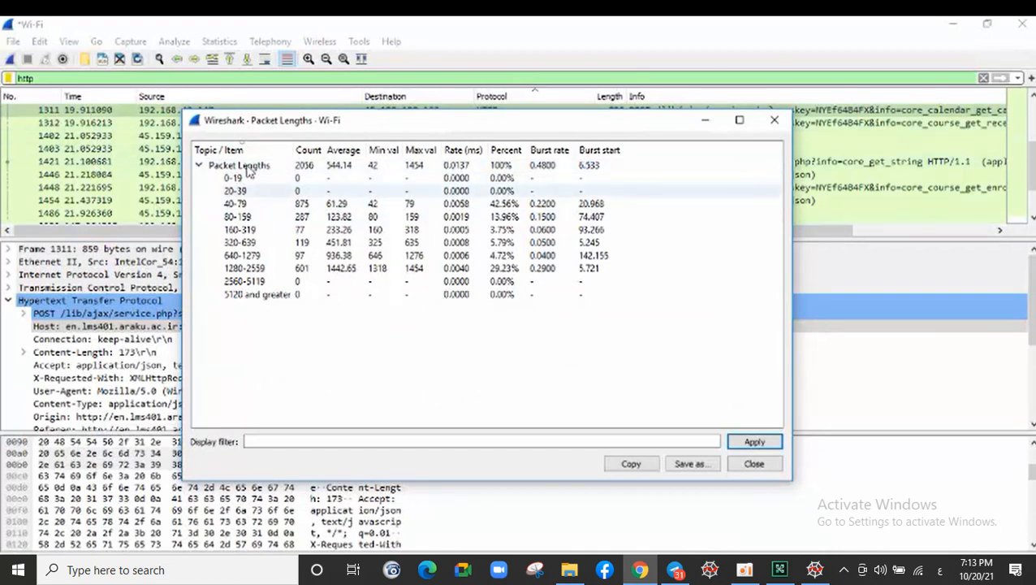
pyautogui.click(306, 170)
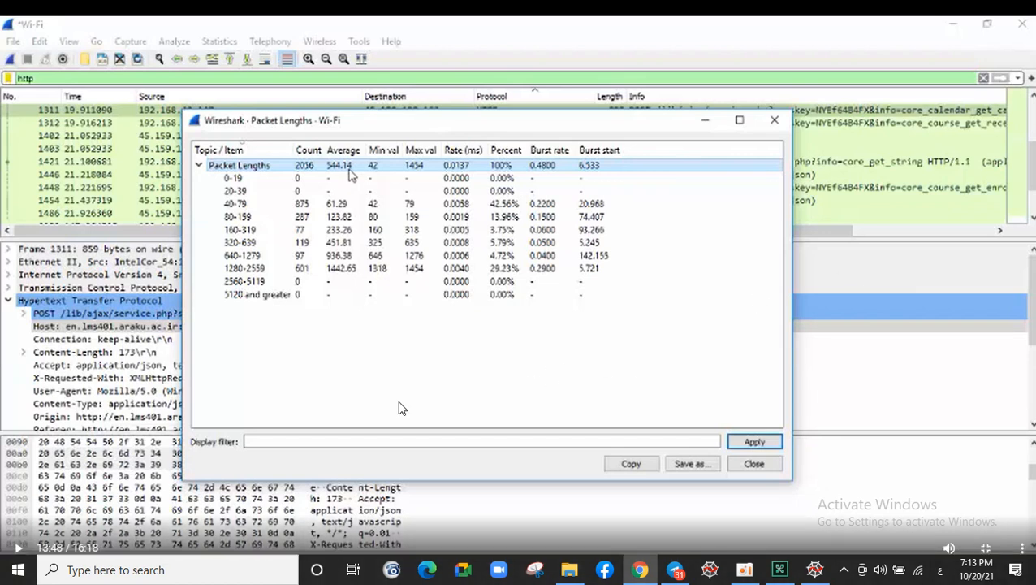
pyautogui.click(18, 552)
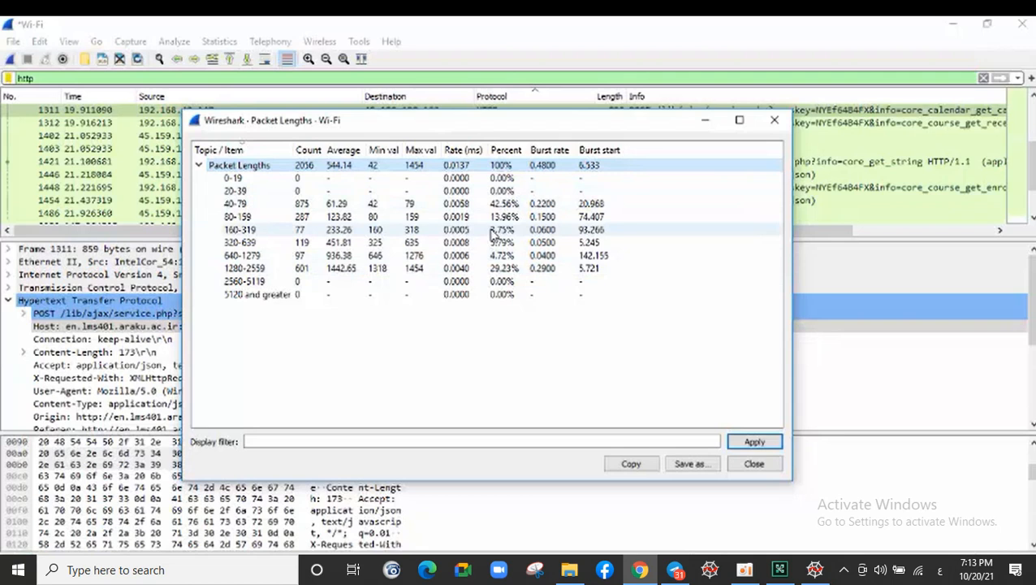
pyautogui.click(301, 208)
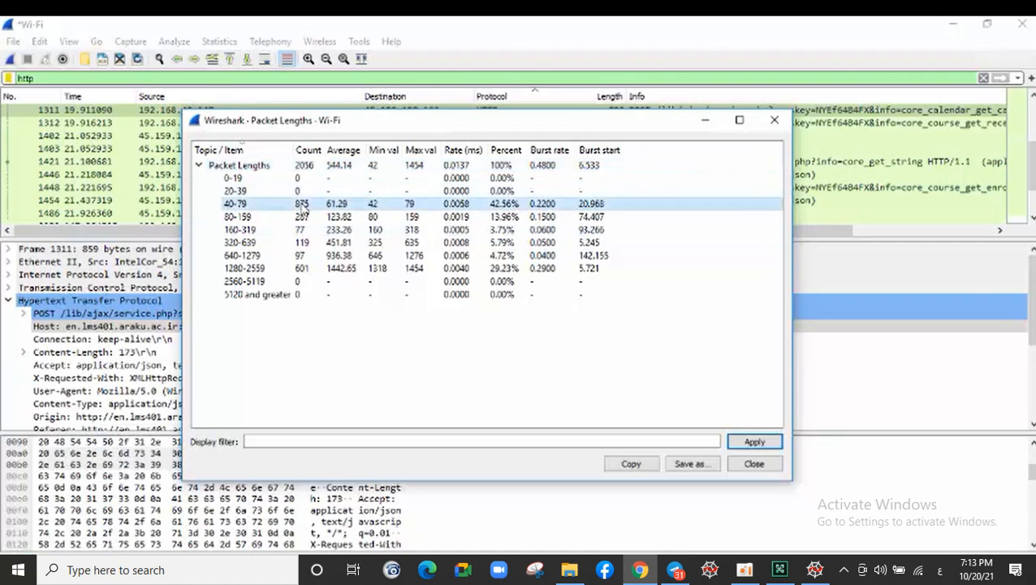
pyautogui.click(302, 275)
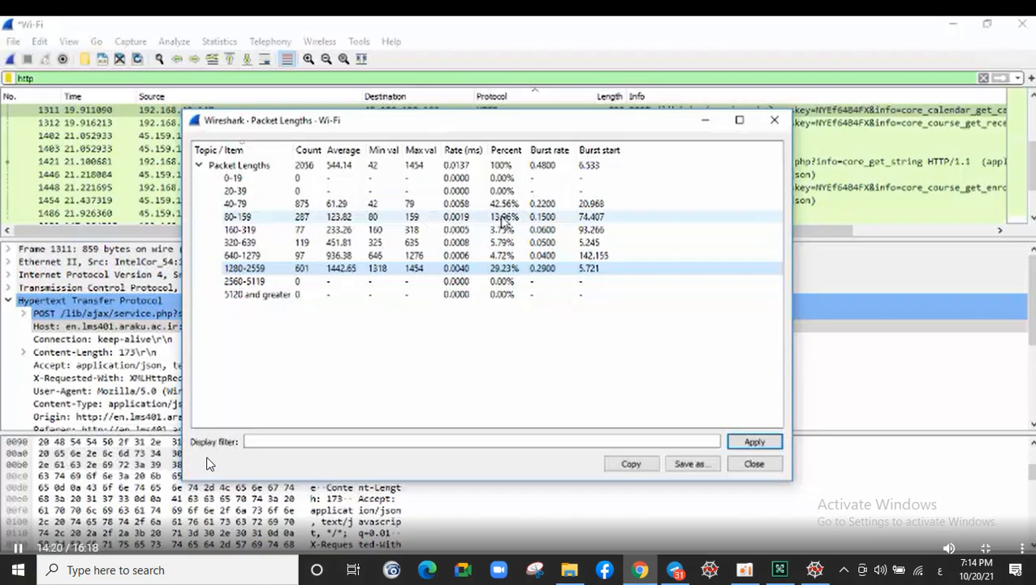
pyautogui.click(502, 206)
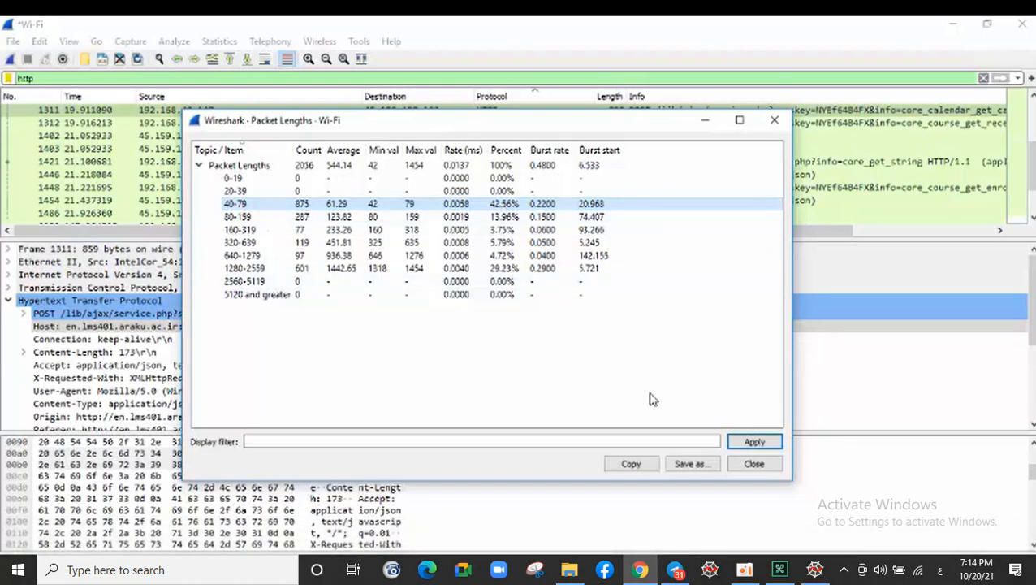
pyautogui.click(753, 463)
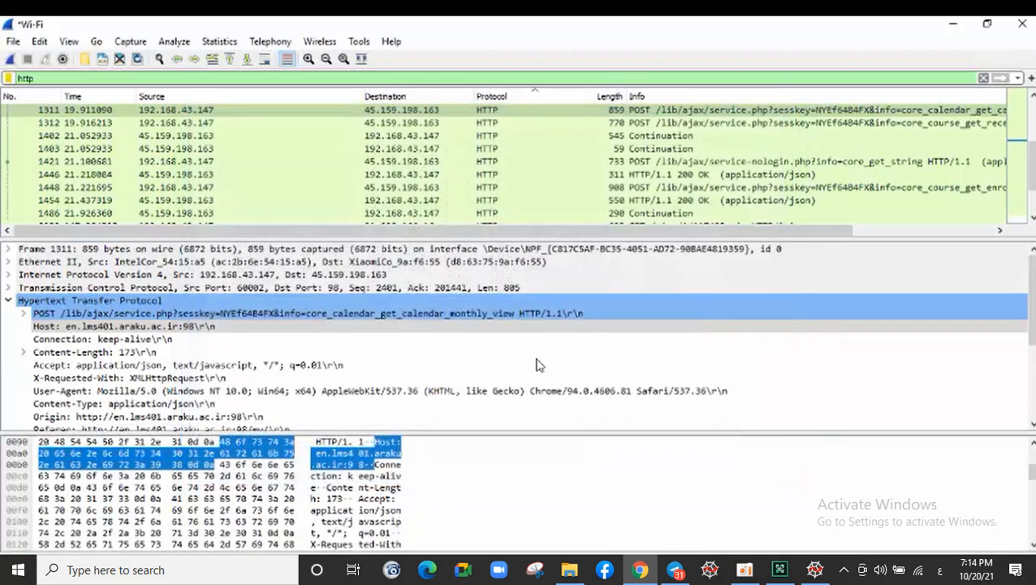
pyautogui.click(317, 46)
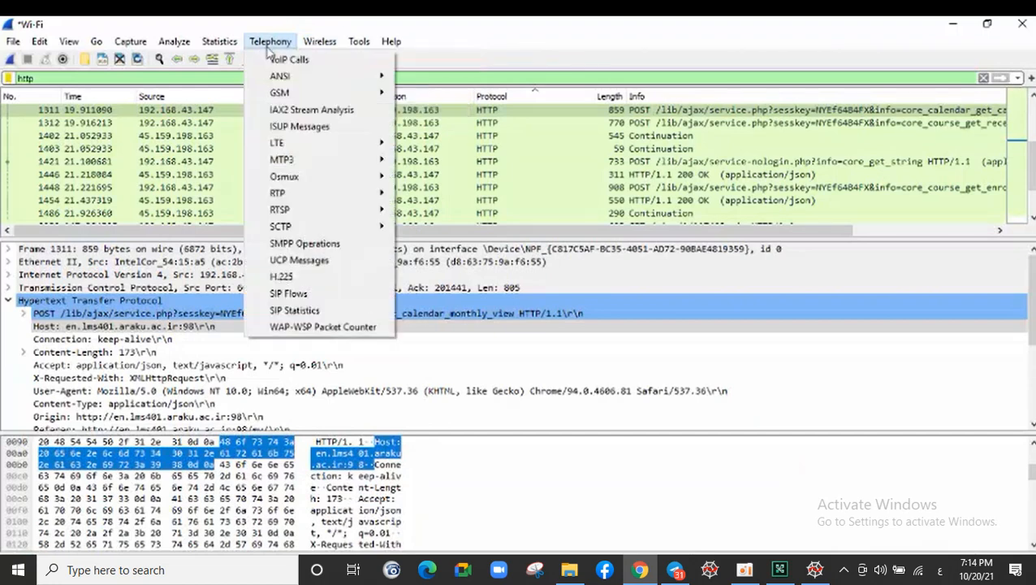
pyautogui.moveTo(254, 45)
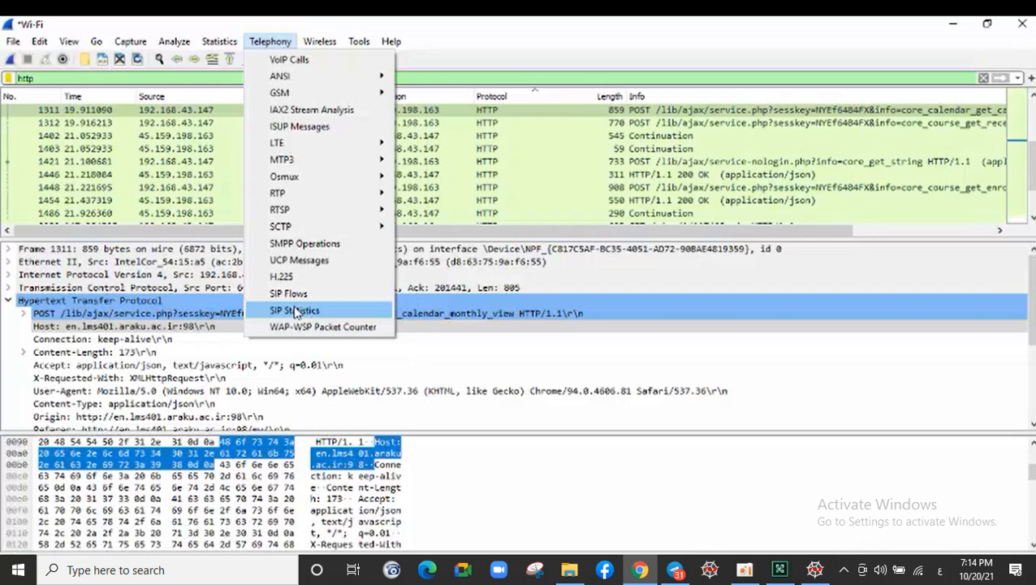
pyautogui.moveTo(124, 48)
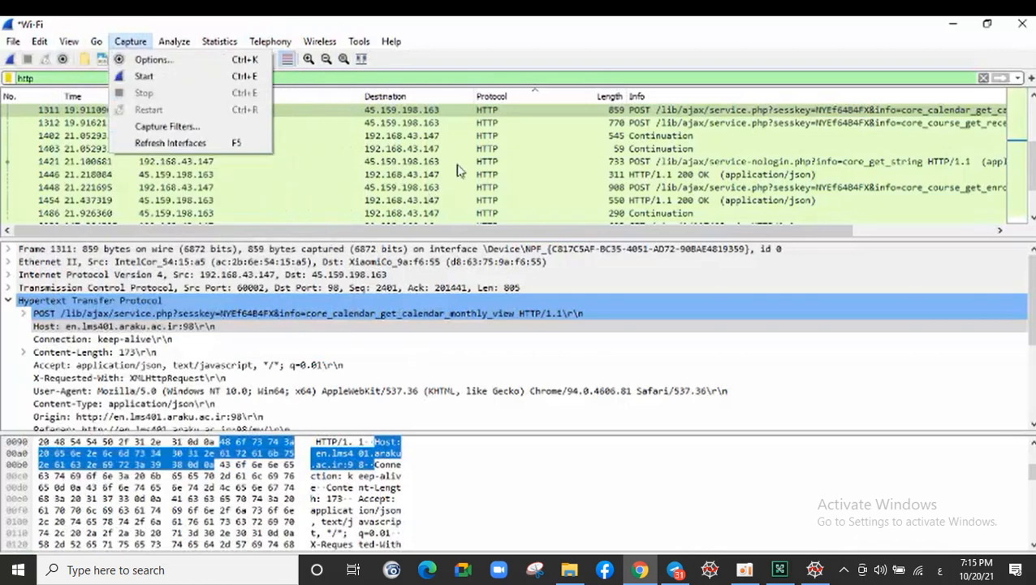
# - Clear the http display filter to list the captured packets of all protocols
pyautogui.click(367, 86)
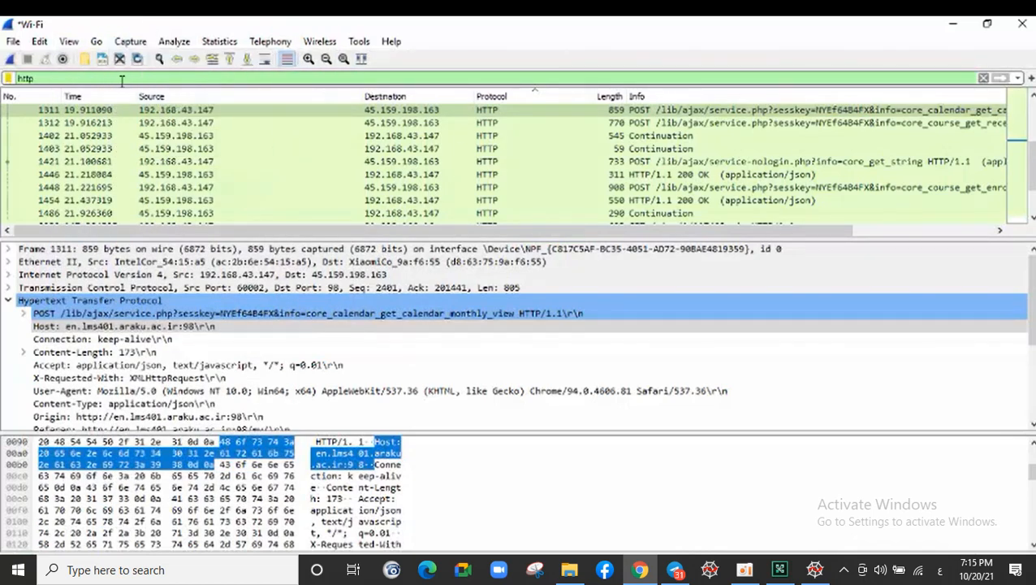
pyautogui.doubleClick(26, 78)
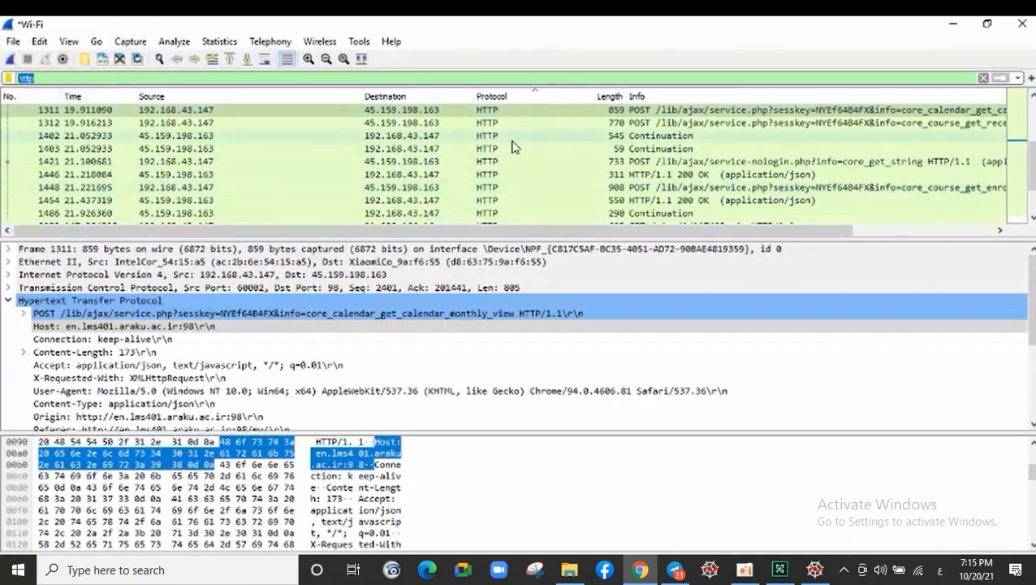
pyautogui.press('BackSpace')
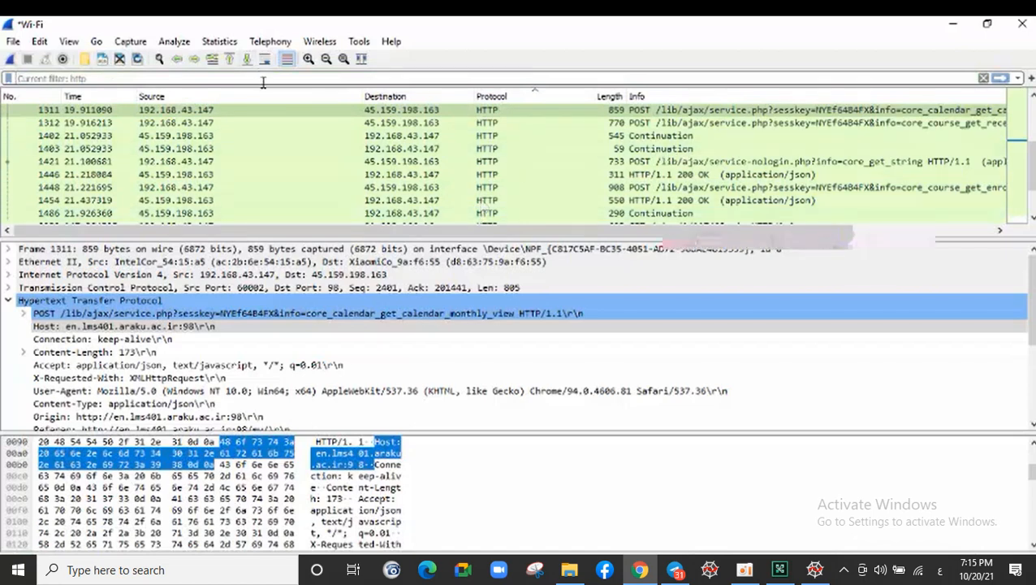
pyautogui.click(984, 78)
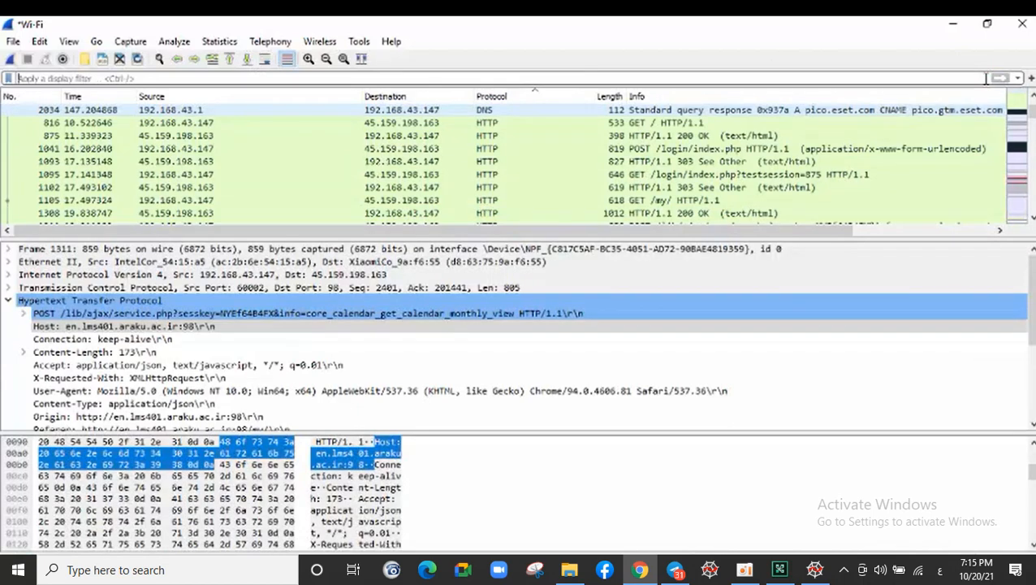
# - Sort the packet list by protocol in descending order and look through it from the HTTP packets past DNS to the ARP entries
pyautogui.click(527, 97)
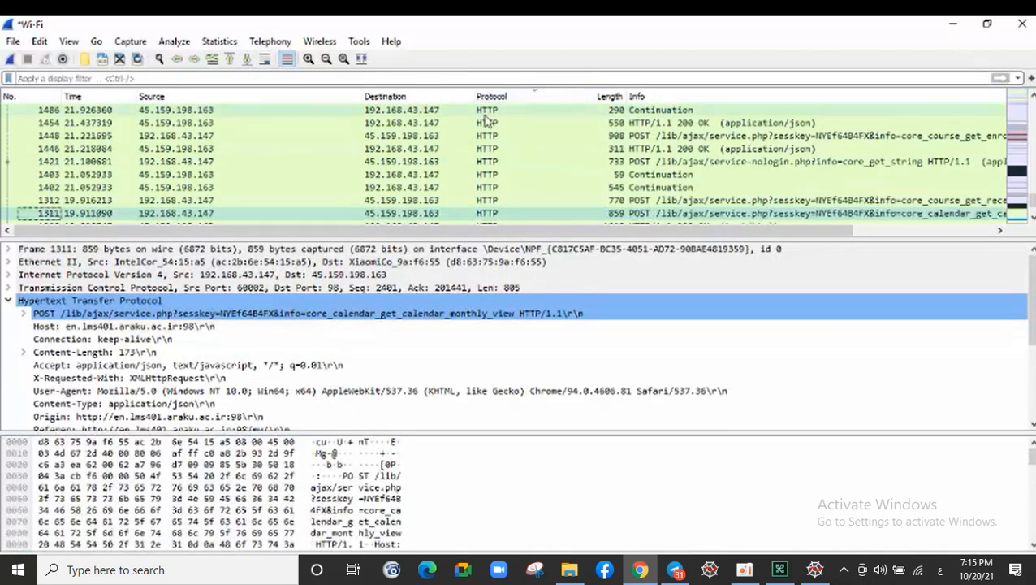
pyautogui.click(492, 189)
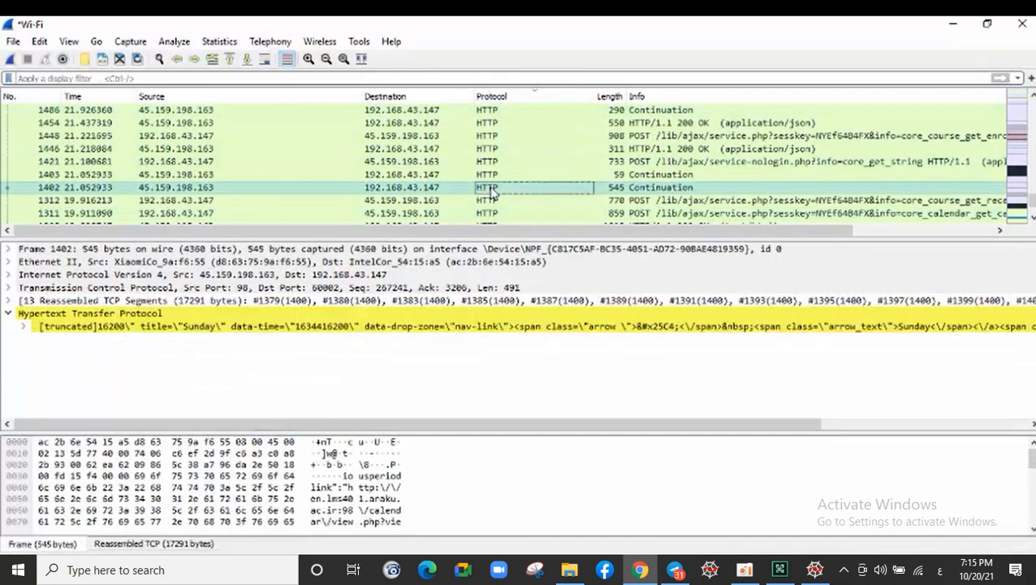
pyautogui.press('pagedown')
pyautogui.press('pagedown')
pyautogui.press('pagedown')
pyautogui.press('pagedown')
pyautogui.press('pagedown')
pyautogui.press('pagedown')
pyautogui.press('pagedown')
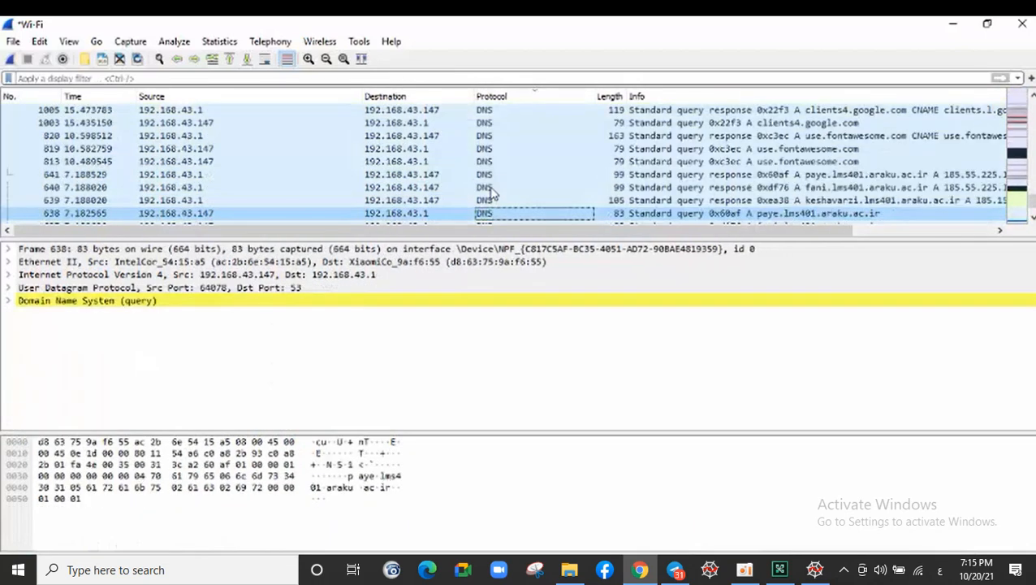
pyautogui.press('pagedown')
pyautogui.press('pagedown')
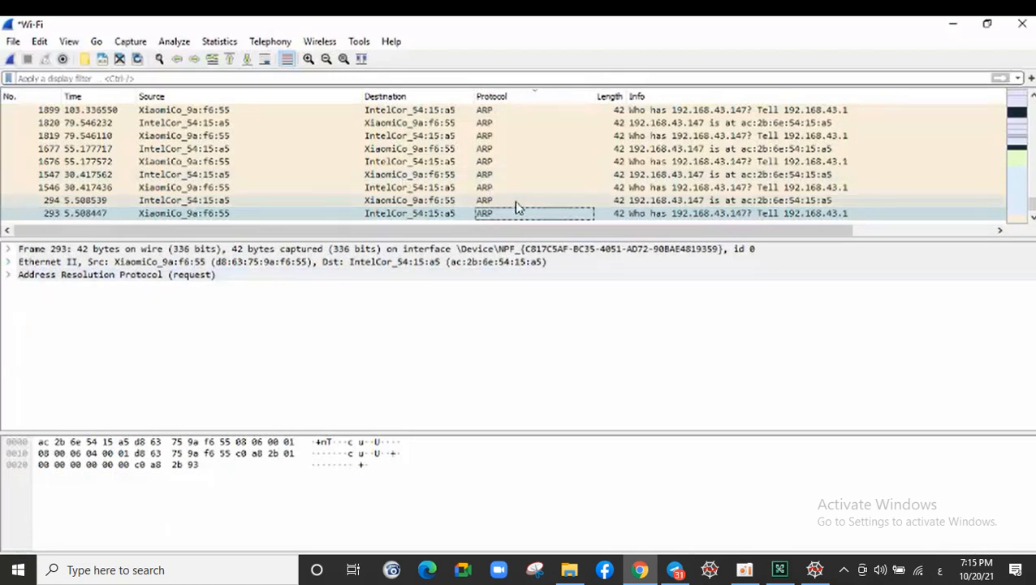
# - Select DNS response packet 640 and expand its User Datagram Protocol, Internet Protocol Version 4 and Ethernet II details
pyautogui.press('pageup')
pyautogui.press('pageup')
pyautogui.press('pageup')
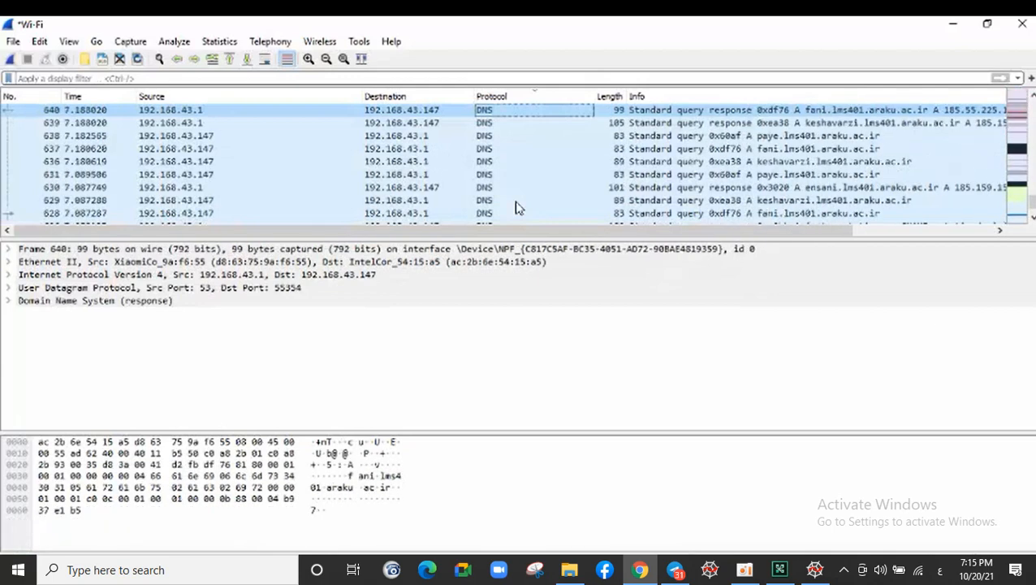
pyautogui.click(7, 287)
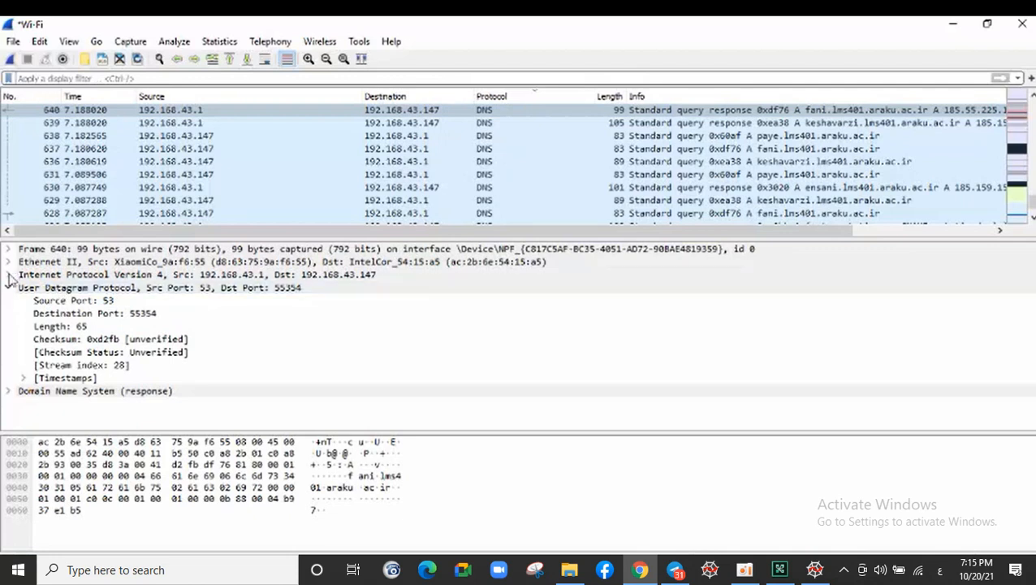
pyautogui.doubleClick(89, 276)
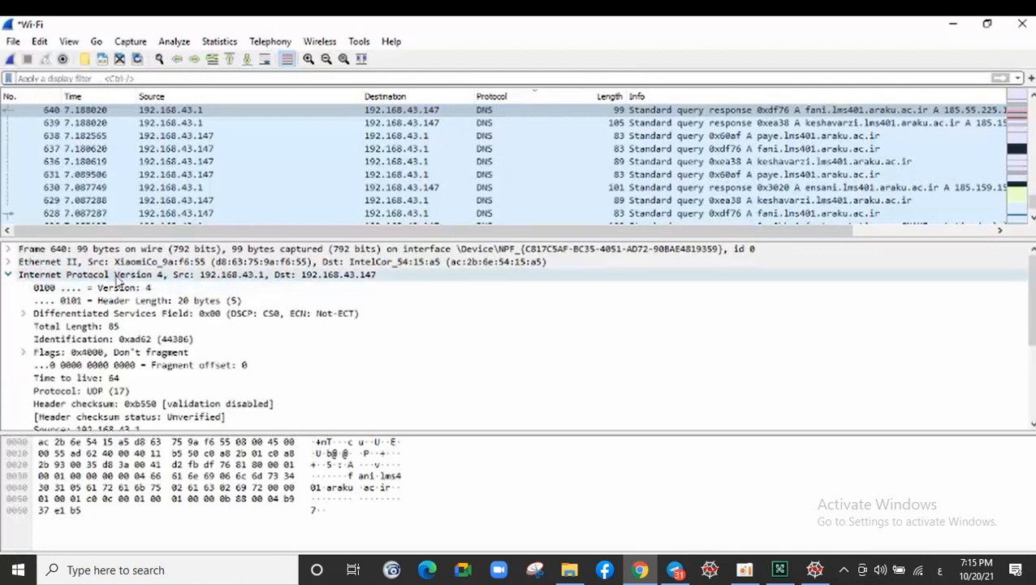
pyautogui.click(8, 262)
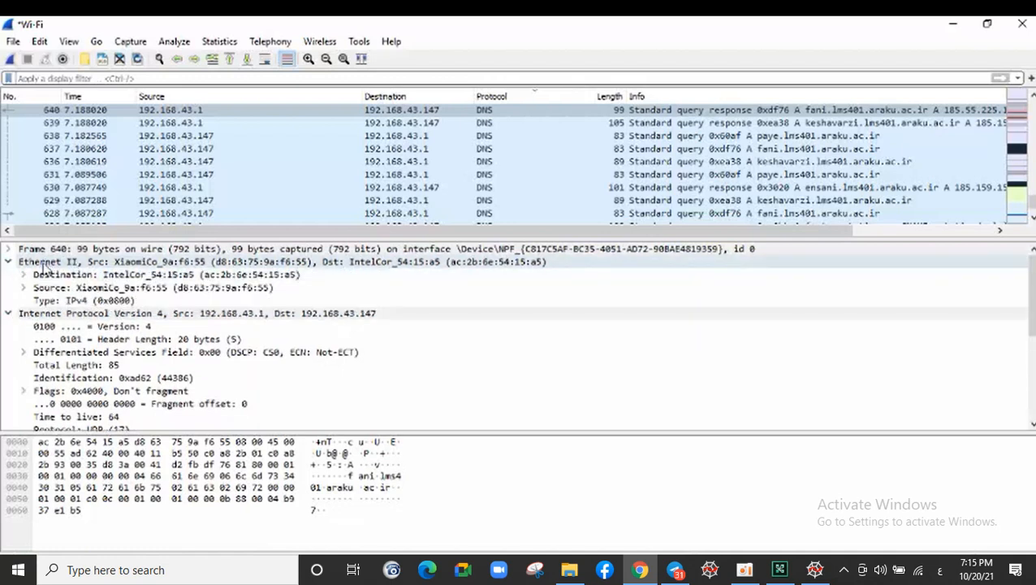